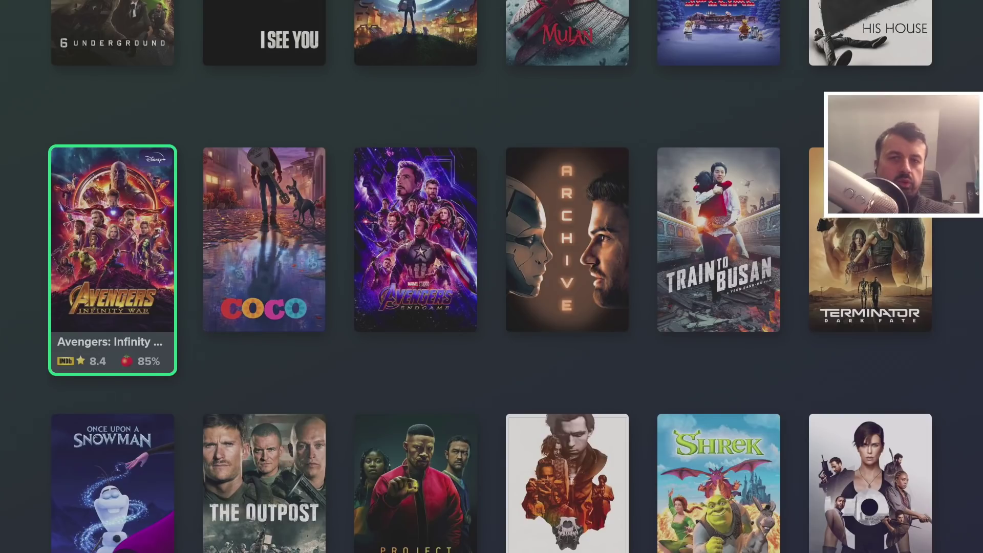
# - Scroll the movie grid down row by row until the Django Unchained row is focused
pyautogui.press('Up')
pyautogui.press('Up')
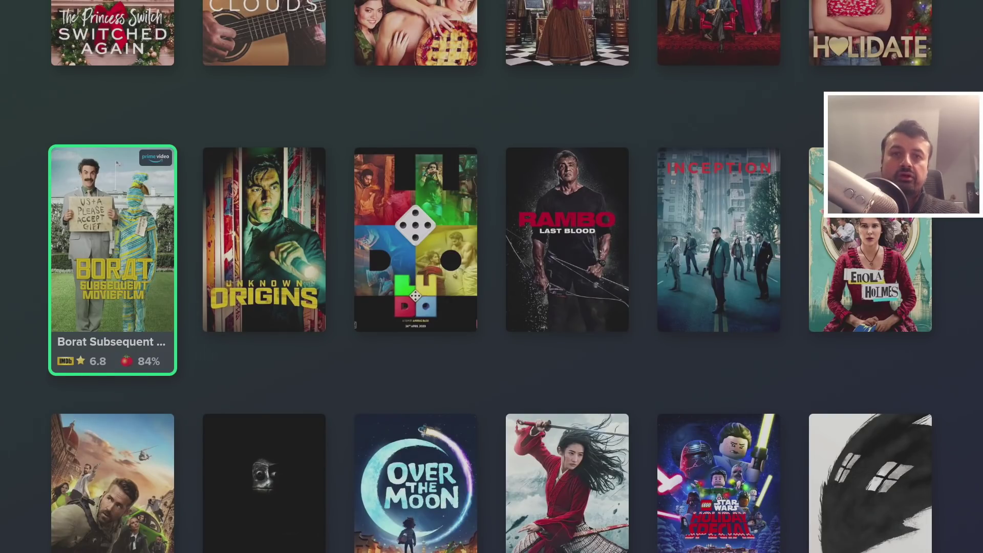
pyautogui.press('Down')
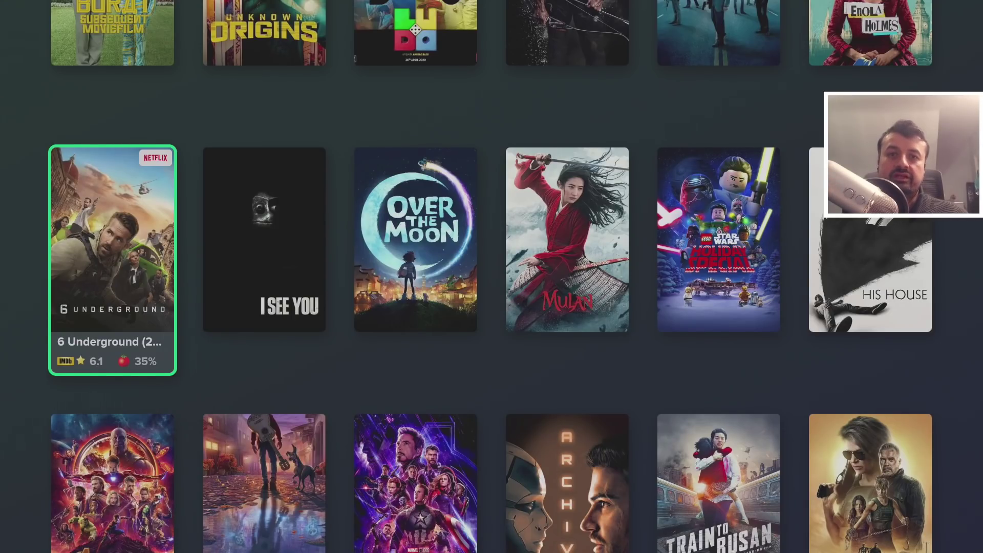
pyautogui.press('Down')
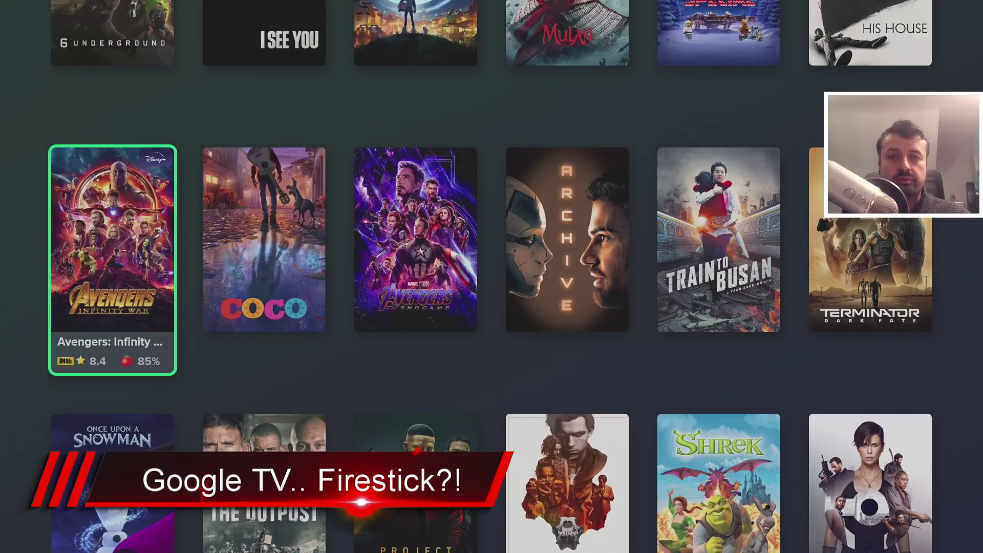
pyautogui.press('Down')
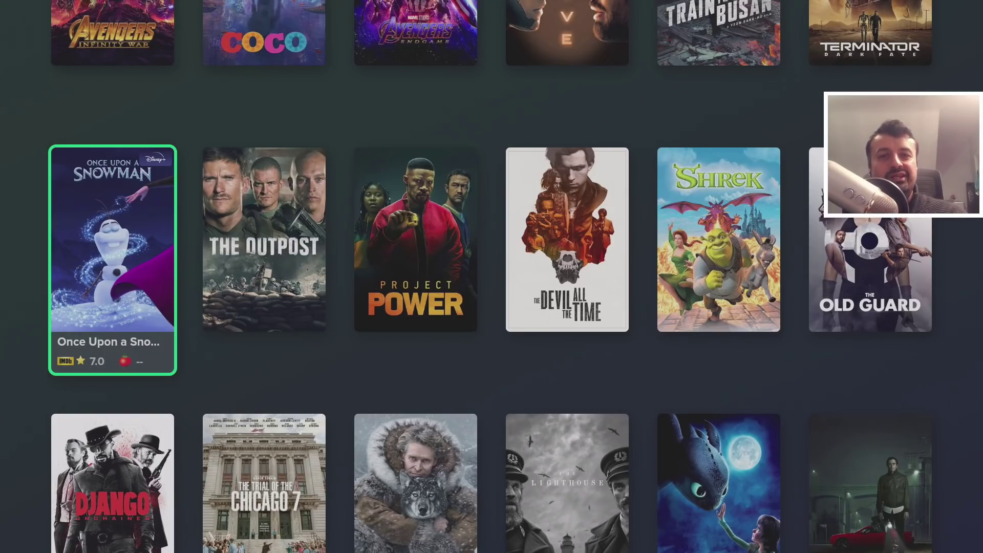
pyautogui.press('Down')
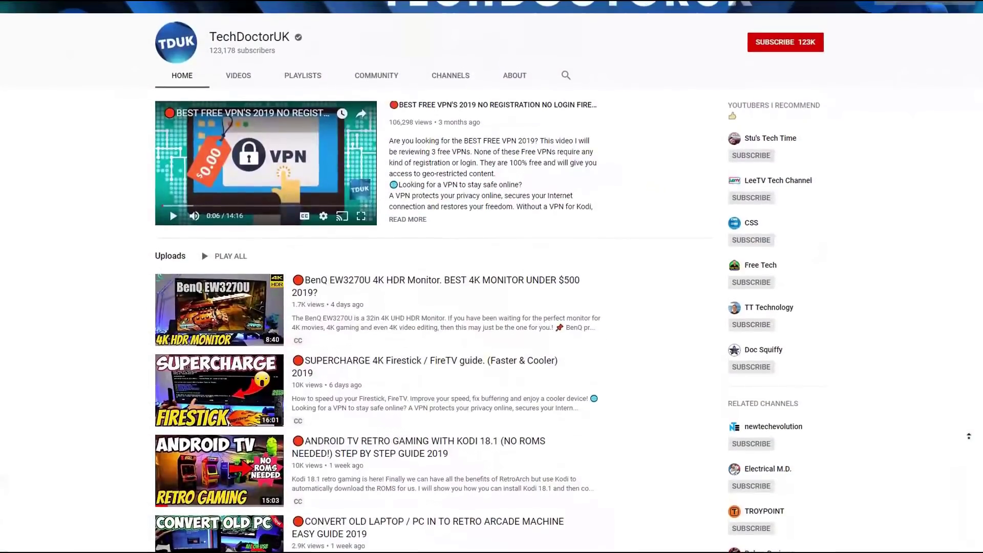
# - Subscribe to the TechDoctorUK channel and set its bell to All notifications
pyautogui.scroll(2, 492, 277)
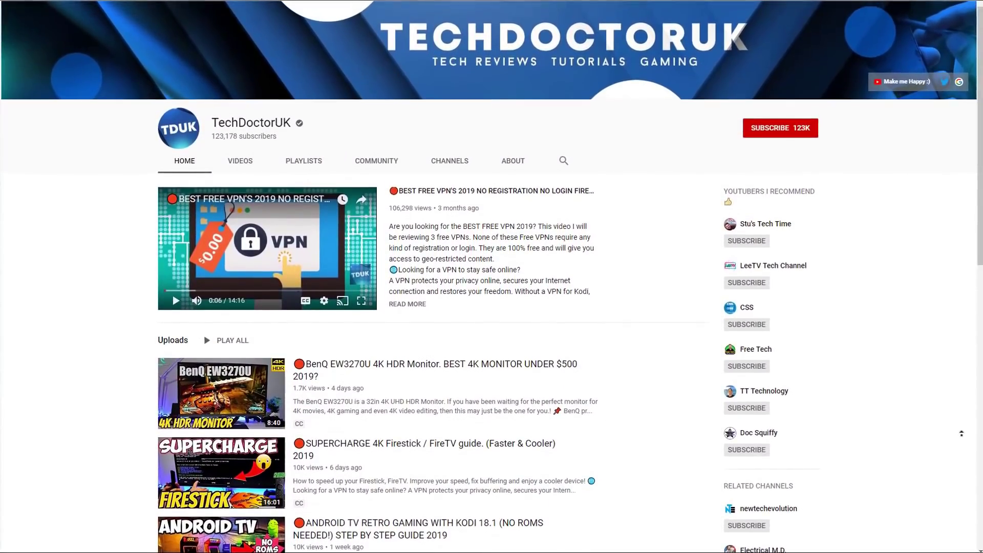
pyautogui.scroll(2, 962, 433)
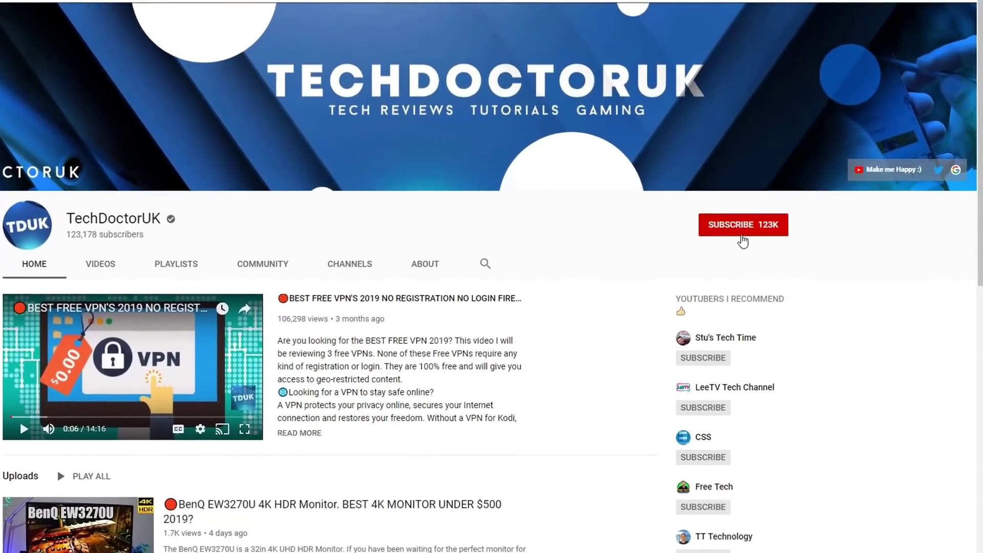
pyautogui.click(743, 239)
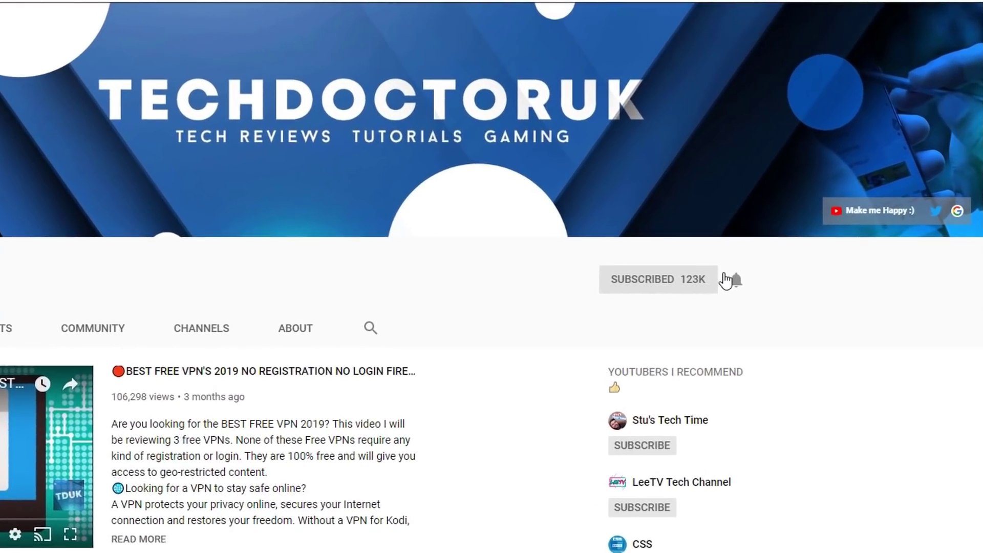
pyautogui.click(736, 281)
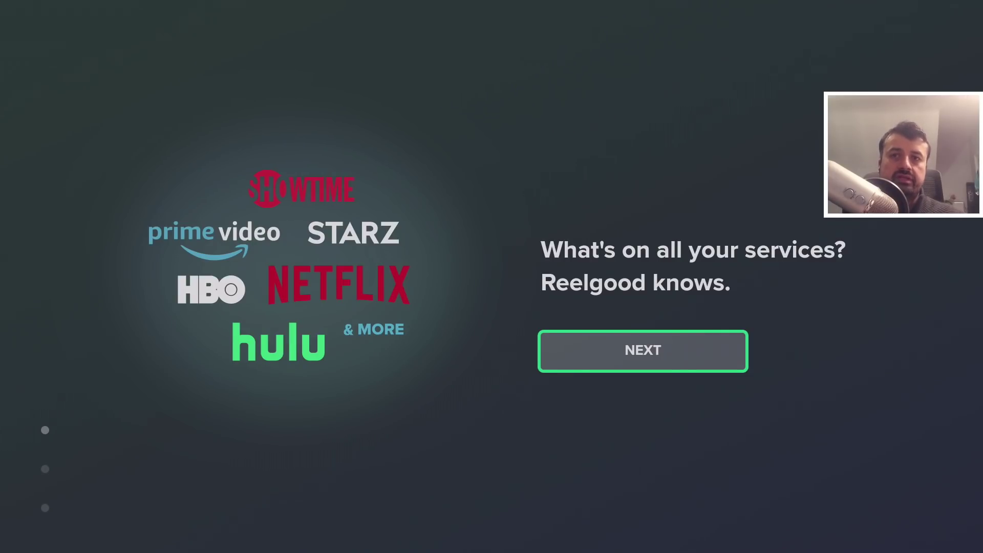
# - Skip through both intro slides and choose GET STARTED instead of logging in
pyautogui.press('Return')
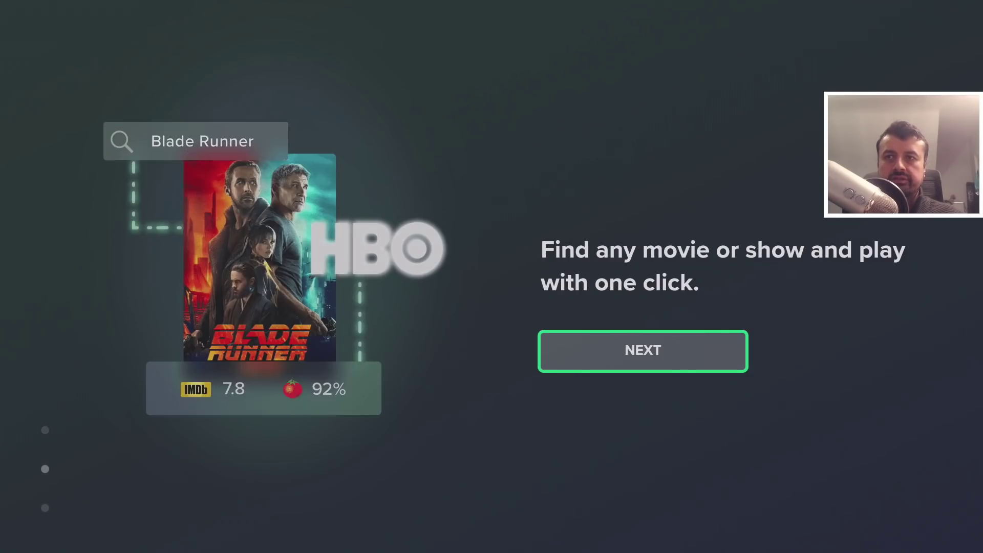
pyautogui.press('Return')
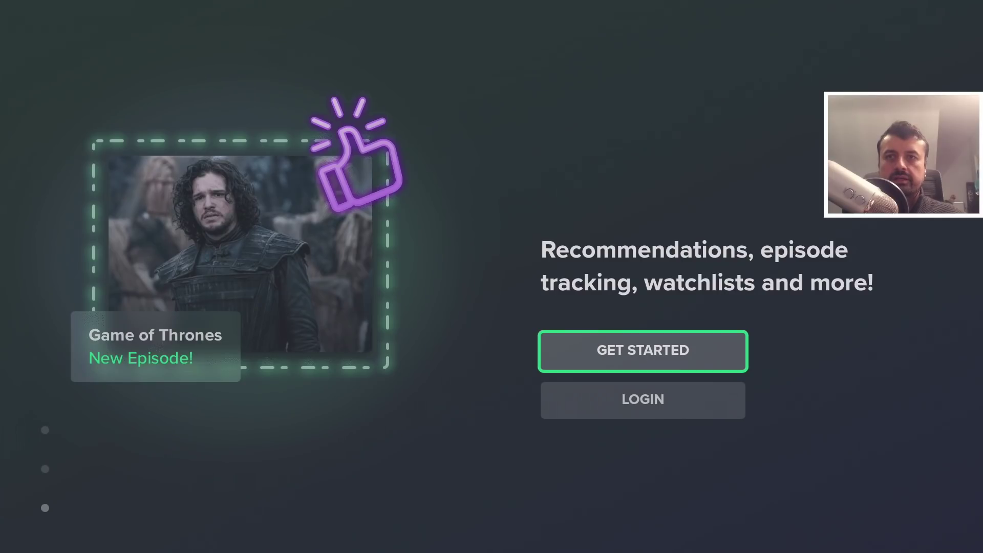
pyautogui.press('Down')
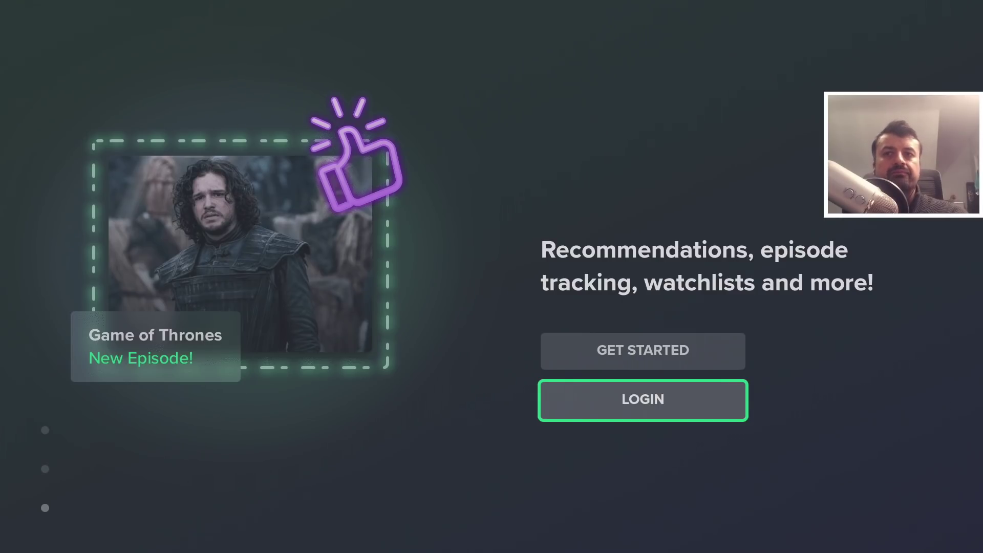
pyautogui.press('Up')
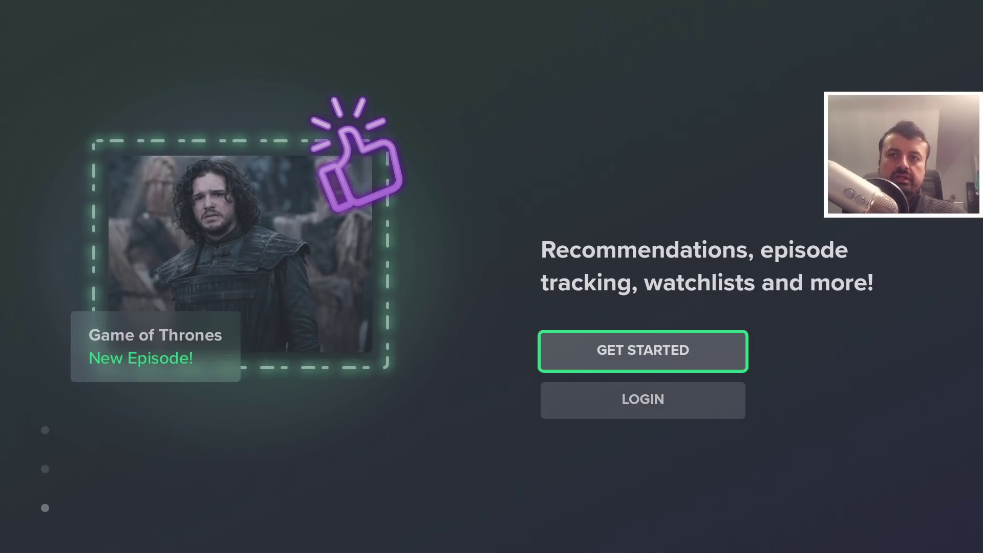
pyautogui.press('Return')
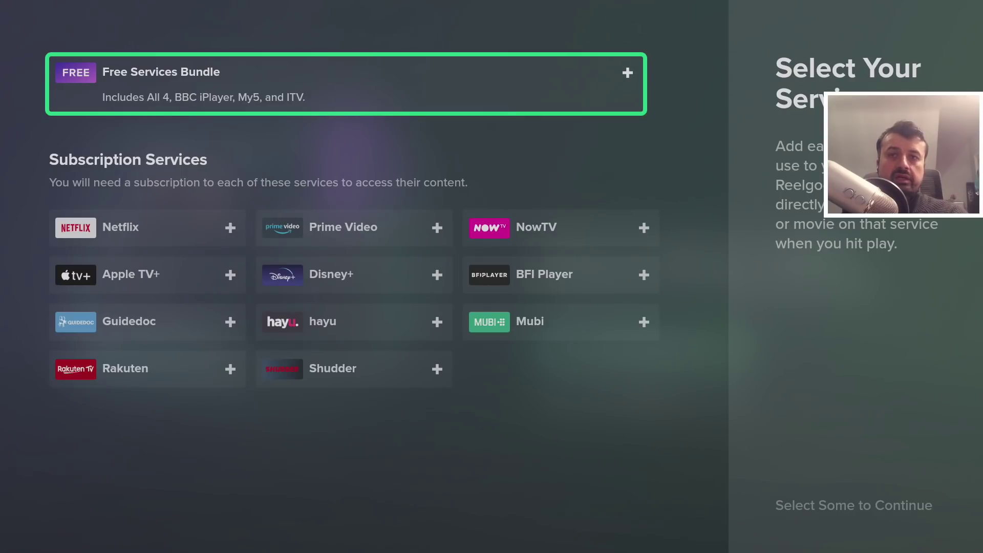
# - Select Free Services Bundle, Prime Video, Netflix and Disney+ as streaming services
pyautogui.press('Down')
pyautogui.press('Up')
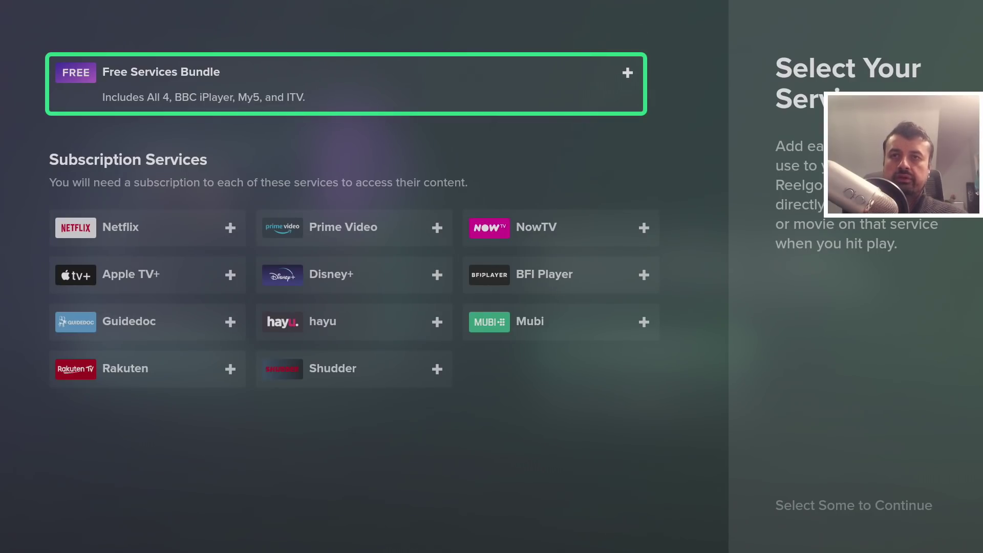
pyautogui.press('Return')
pyautogui.press('Down')
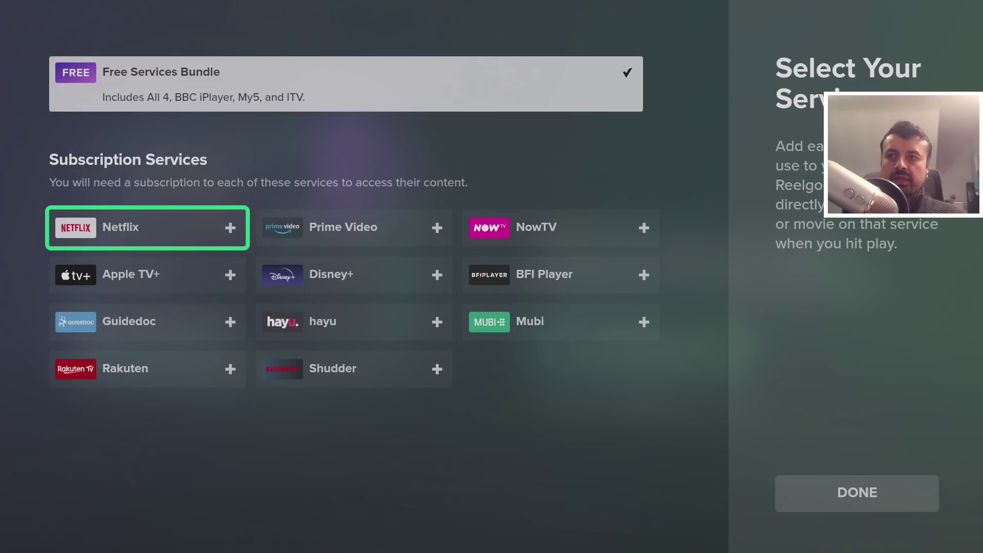
pyautogui.press('Right')
pyautogui.press('Return')
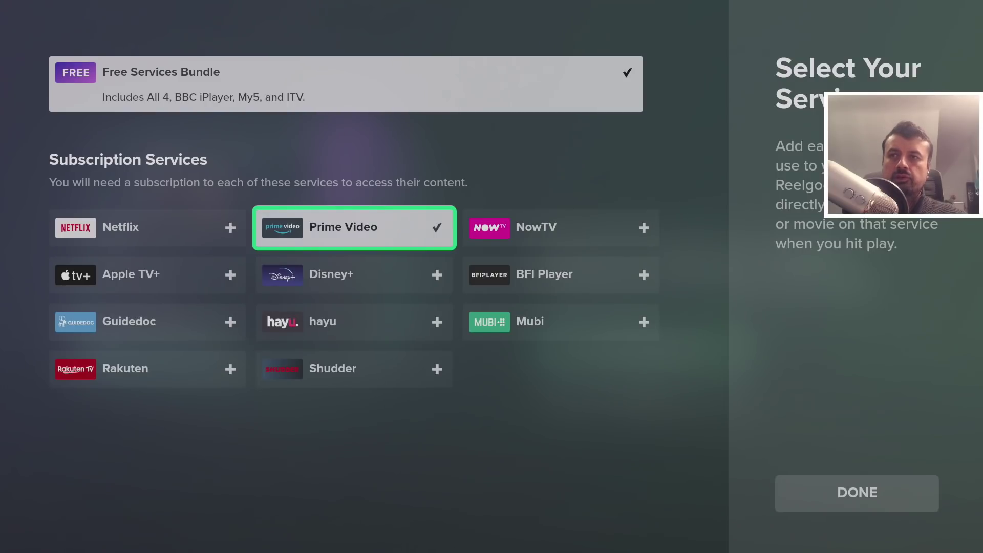
pyautogui.press('Left')
pyautogui.press('Return')
pyautogui.press('Down')
pyautogui.press('Right')
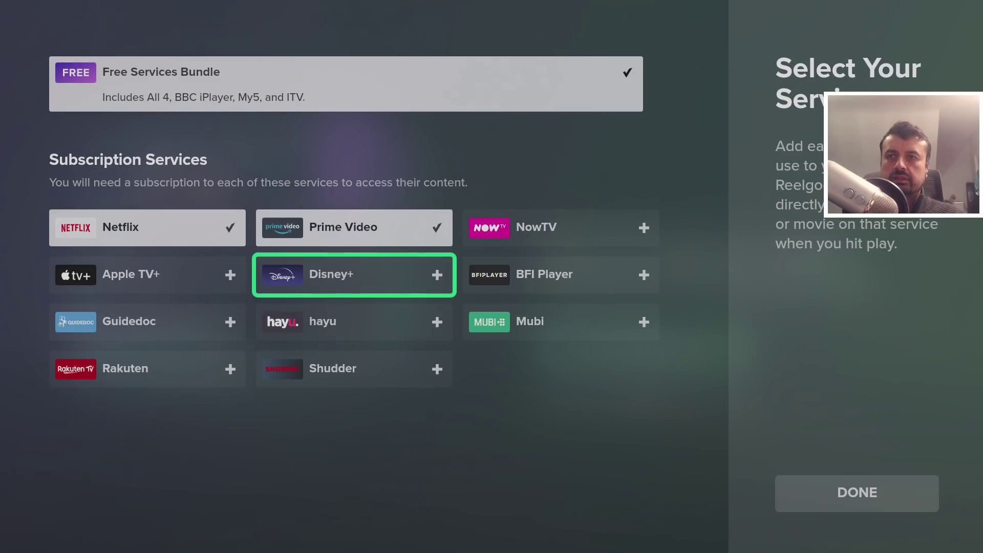
pyautogui.press('Return')
# - Confirm the service selection with DONE and choose SKIP FOR NOW for account creation
pyautogui.press('Right')
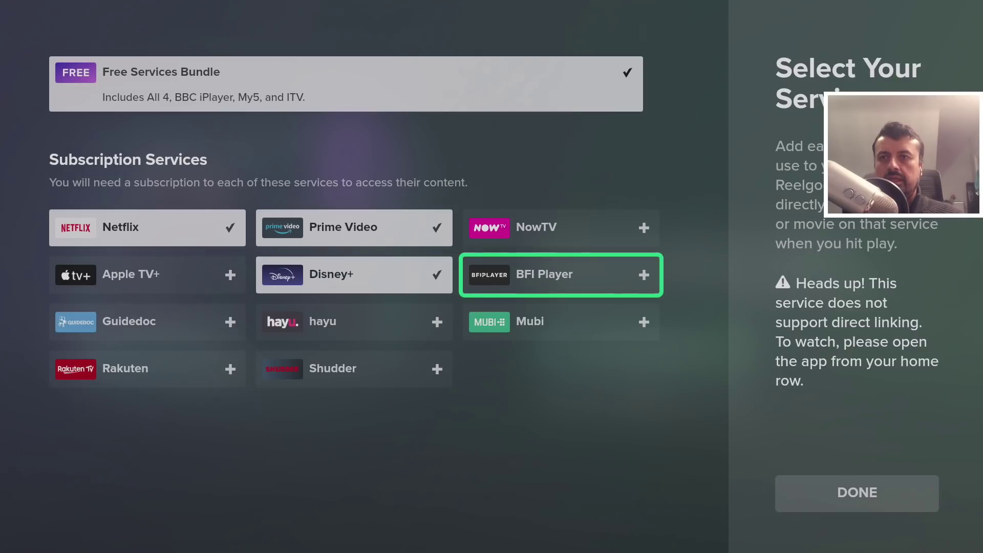
pyautogui.press('Right')
pyautogui.press('Return')
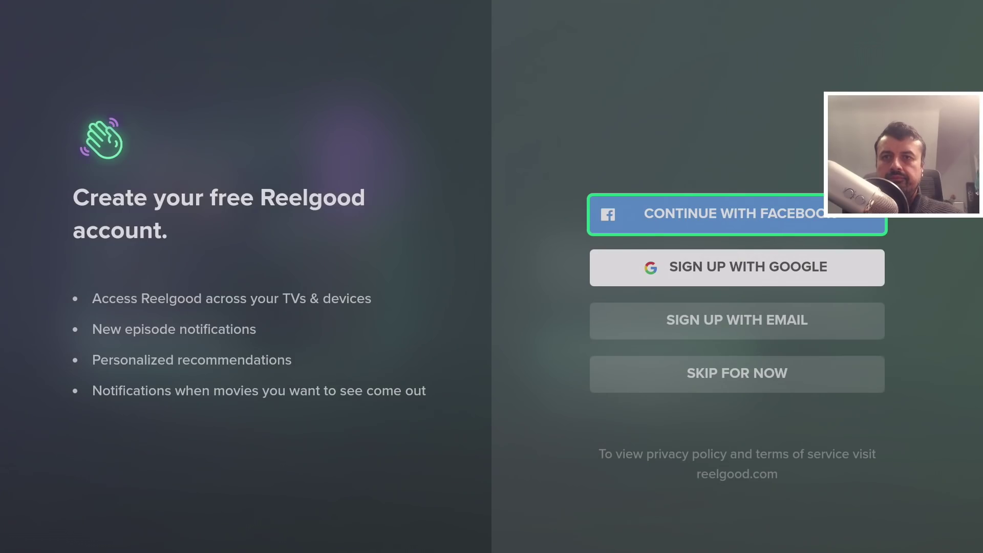
pyautogui.press('Down')
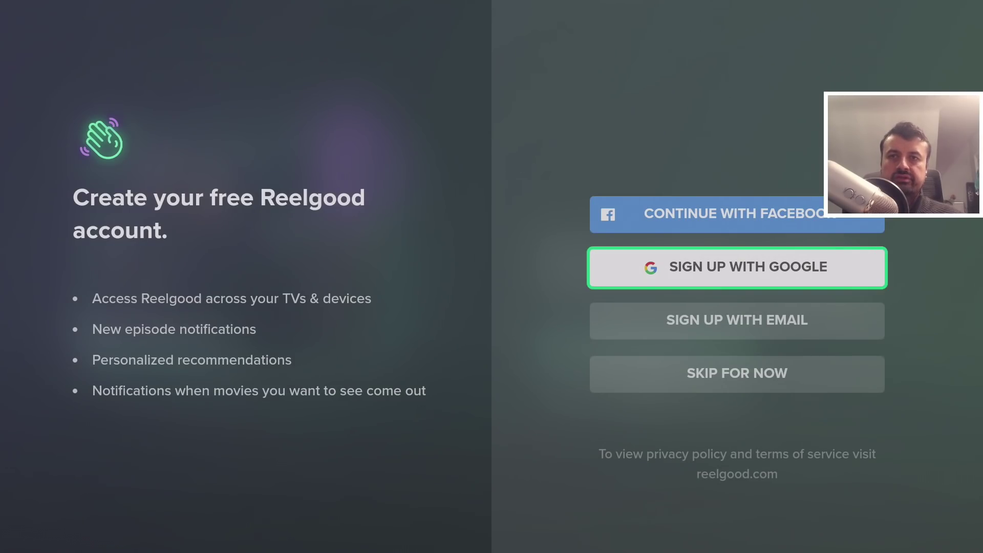
pyautogui.press('Down')
pyautogui.press('Down')
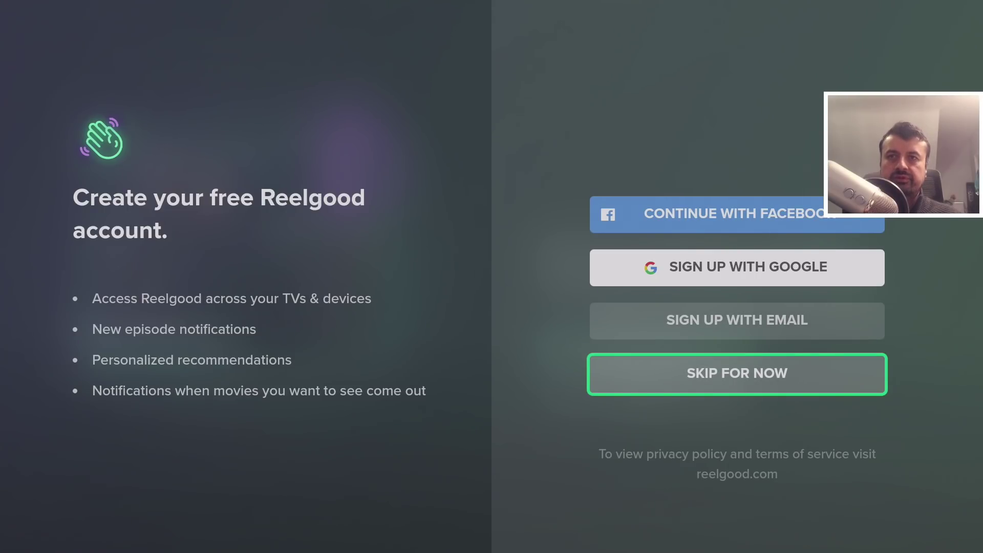
pyautogui.press('Return')
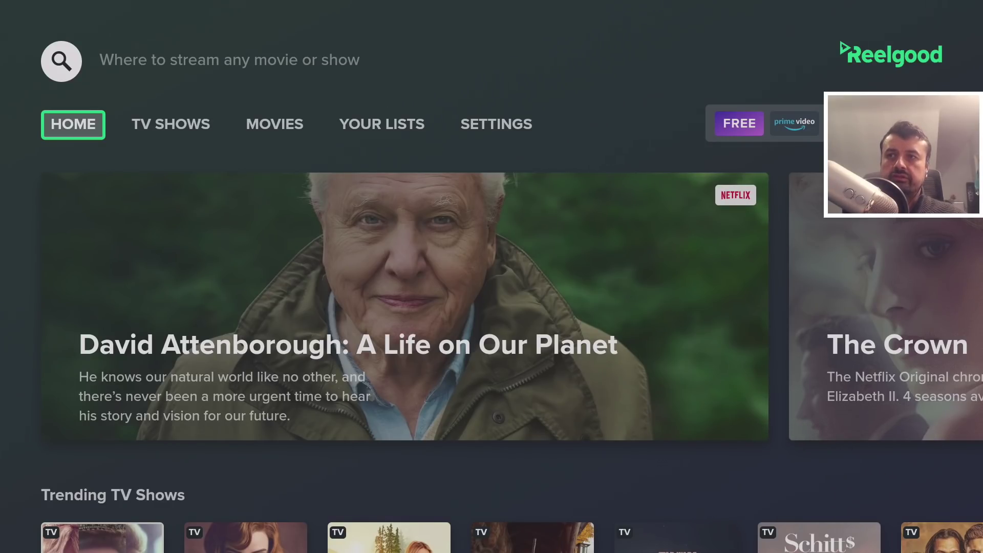
# - Browse the featured carousel from David Attenborough through The Mandalorian to Suspiria
pyautogui.press('Down')
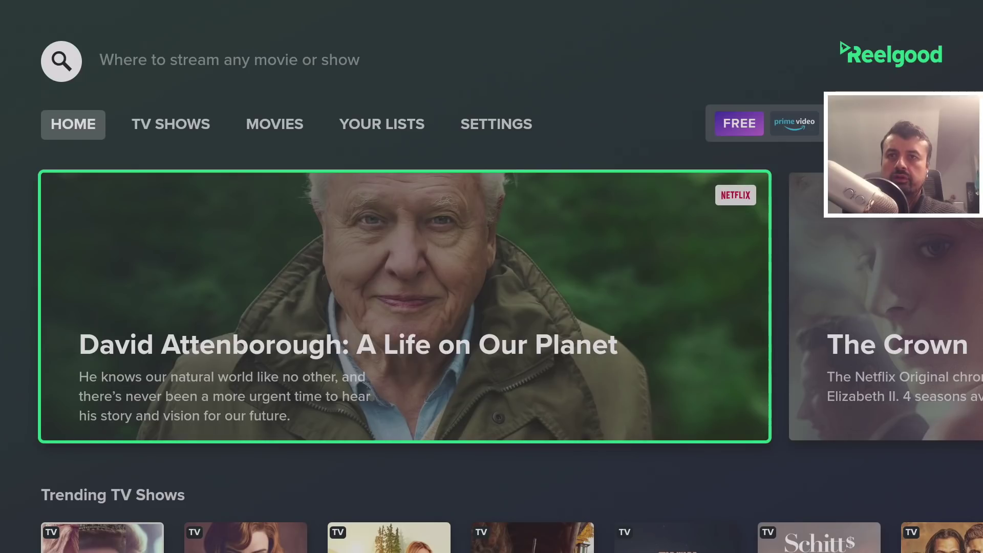
pyautogui.press('Right')
pyautogui.press('Right')
pyautogui.press('Right')
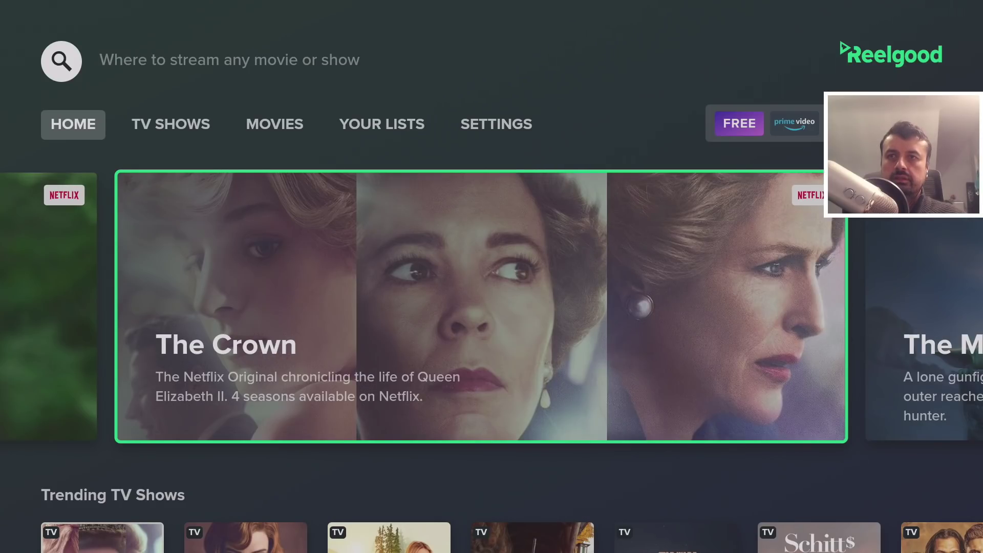
pyautogui.press('Left')
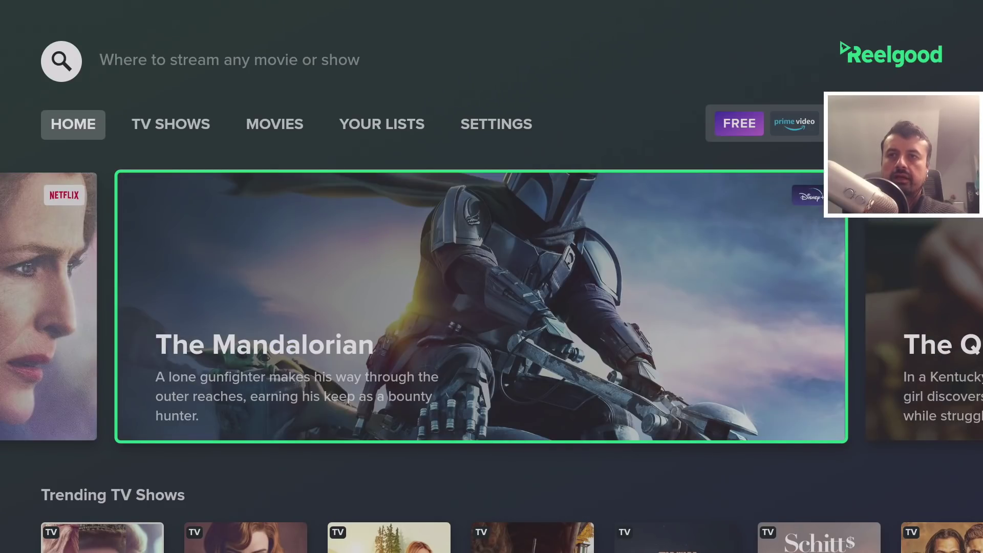
pyautogui.press('Right')
pyautogui.press('Right')
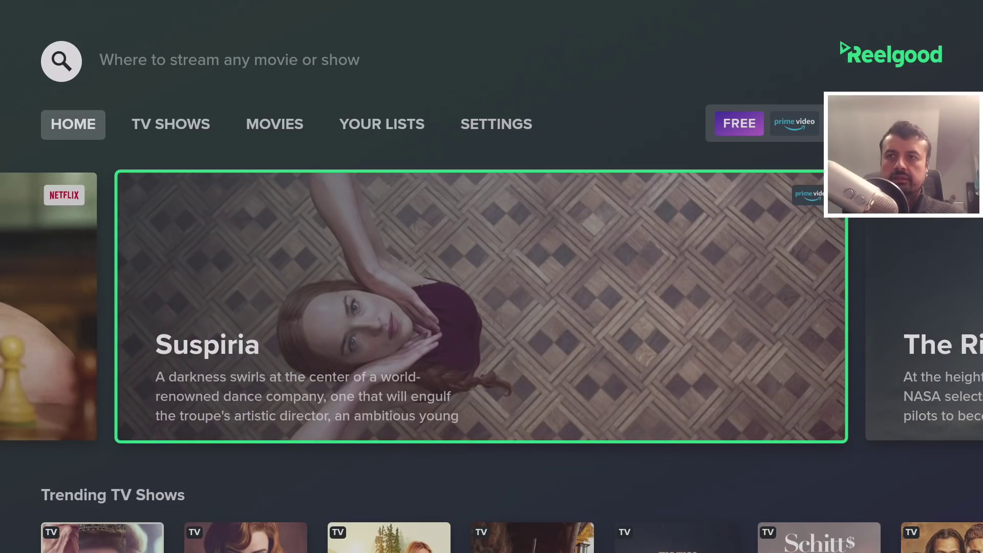
# - Browse Trending TV Shows, Trending Movies and Popular TV Shows, then open Attack on Titan
pyautogui.press('Down')
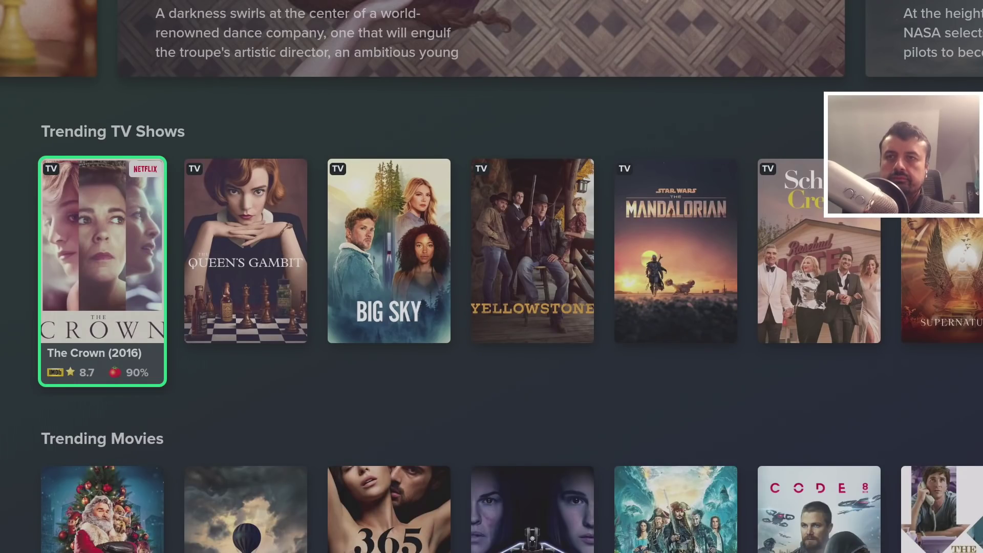
pyautogui.press('Right')
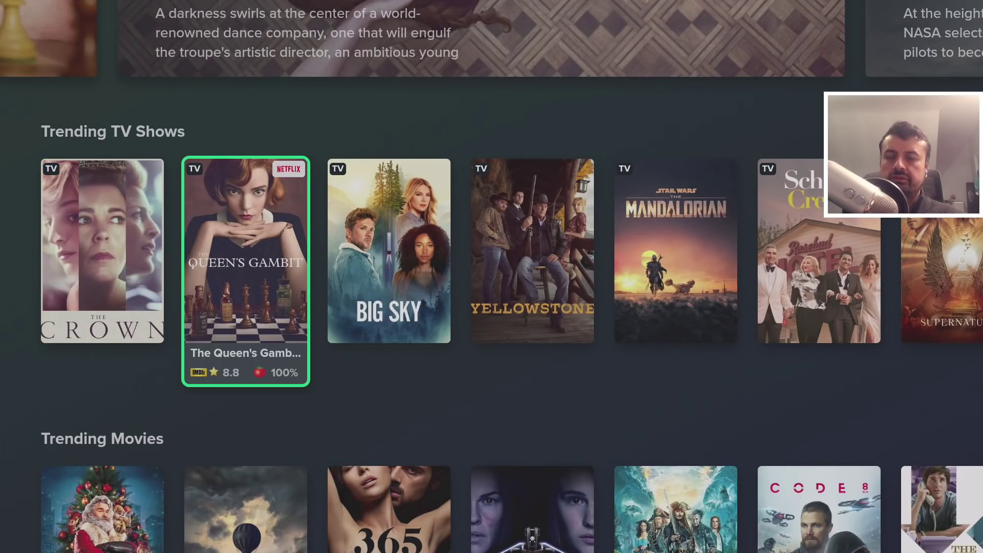
pyautogui.press('Right')
pyautogui.press('Down')
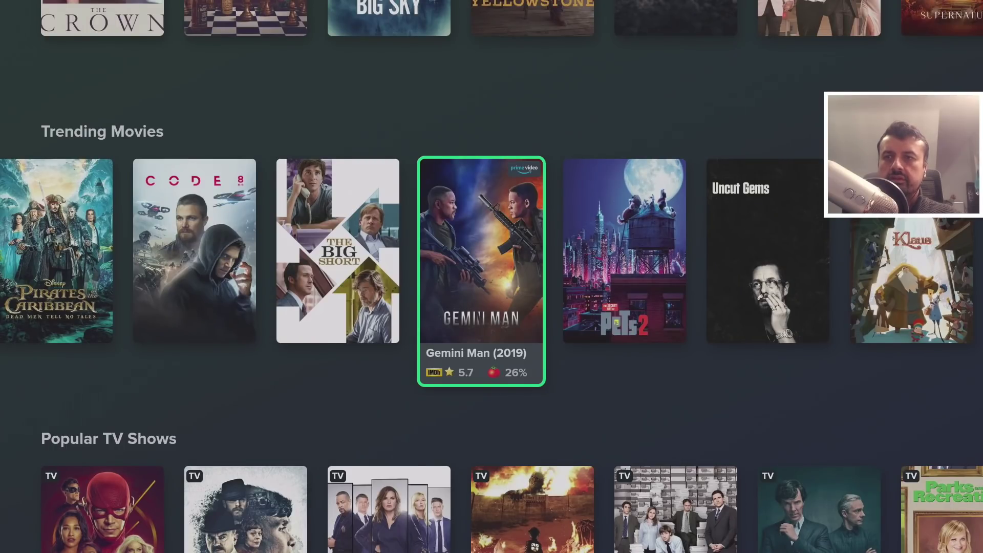
pyautogui.press('Down')
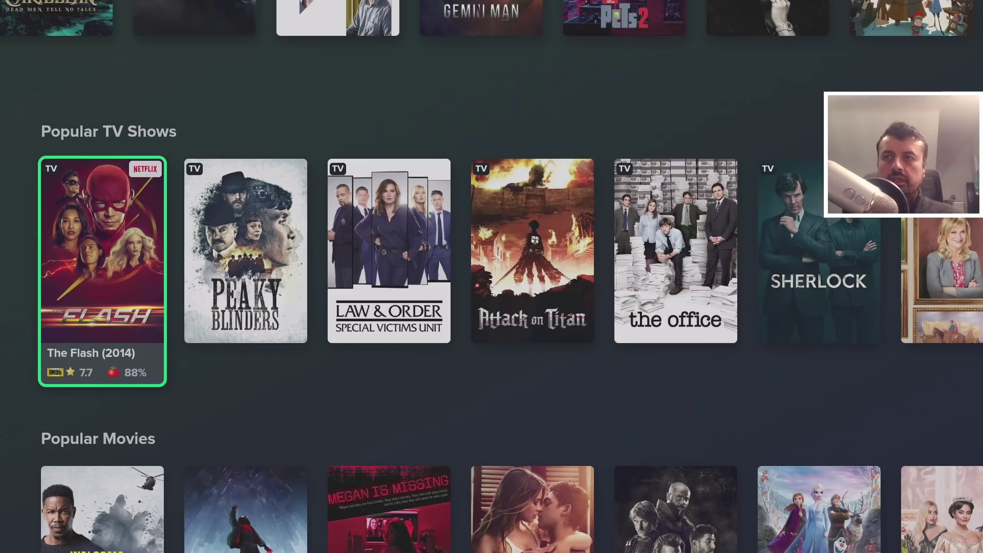
pyautogui.press('Right')
pyautogui.press('Right')
pyautogui.press('Right')
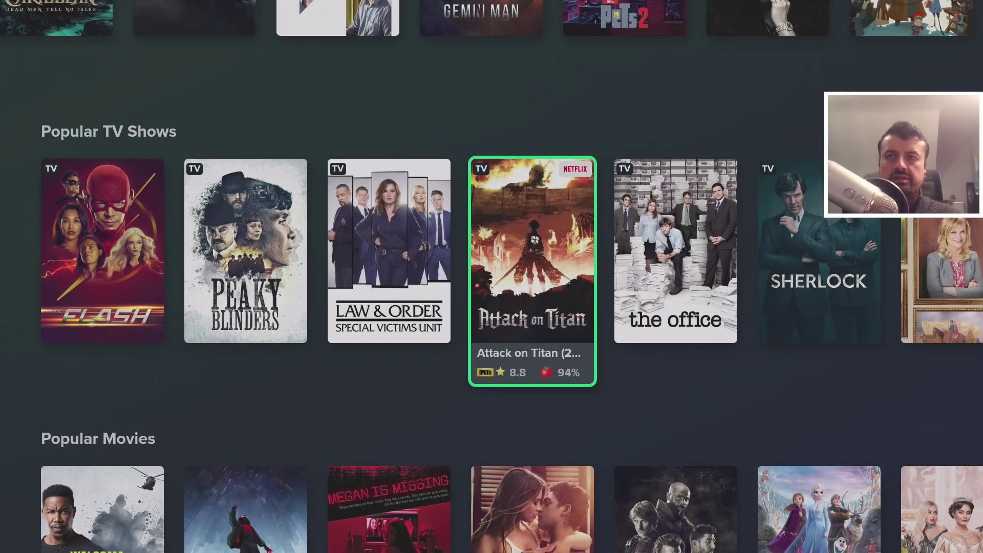
pyautogui.press('Return')
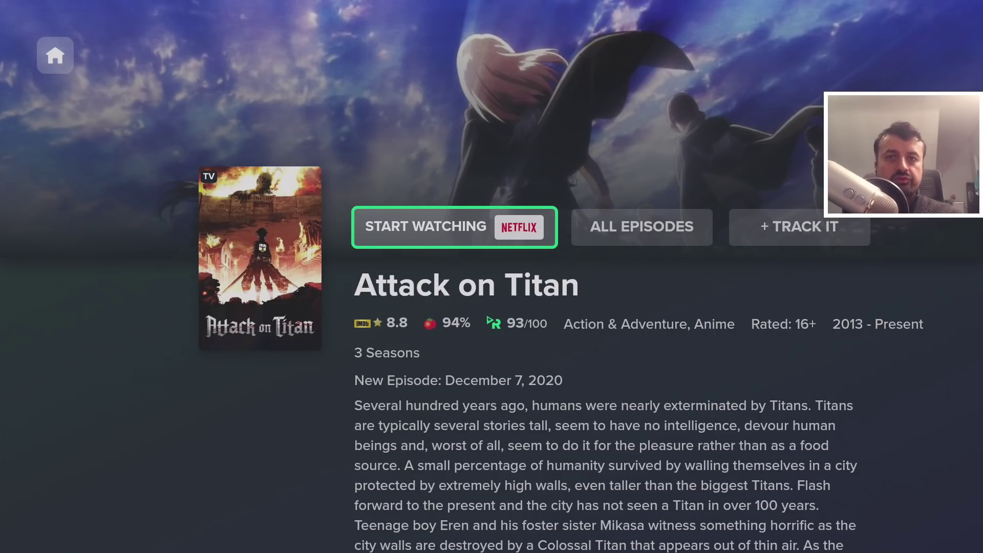
# - Check Where To Watch for Attack on Titan, start watching on Netflix, then return
pyautogui.press('Down')
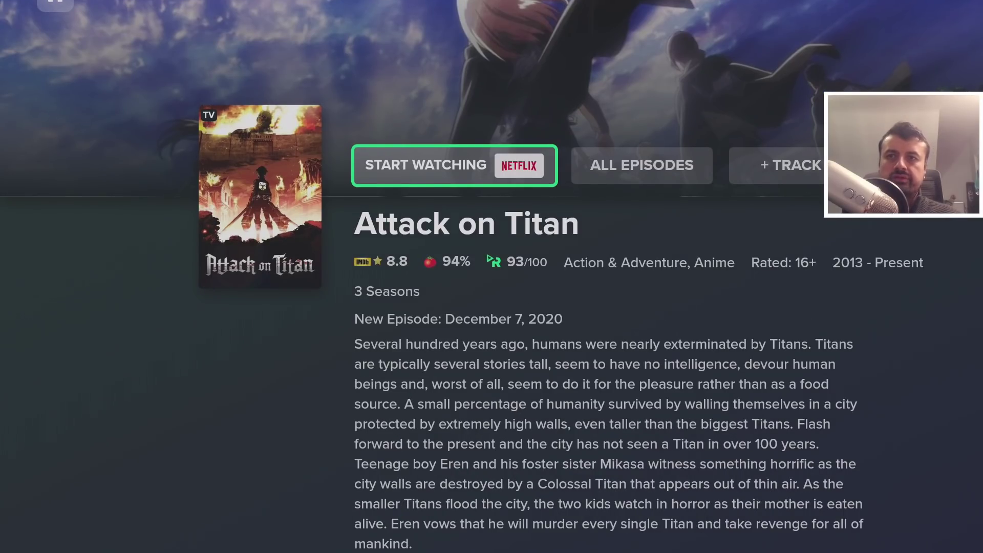
pyautogui.press('Right')
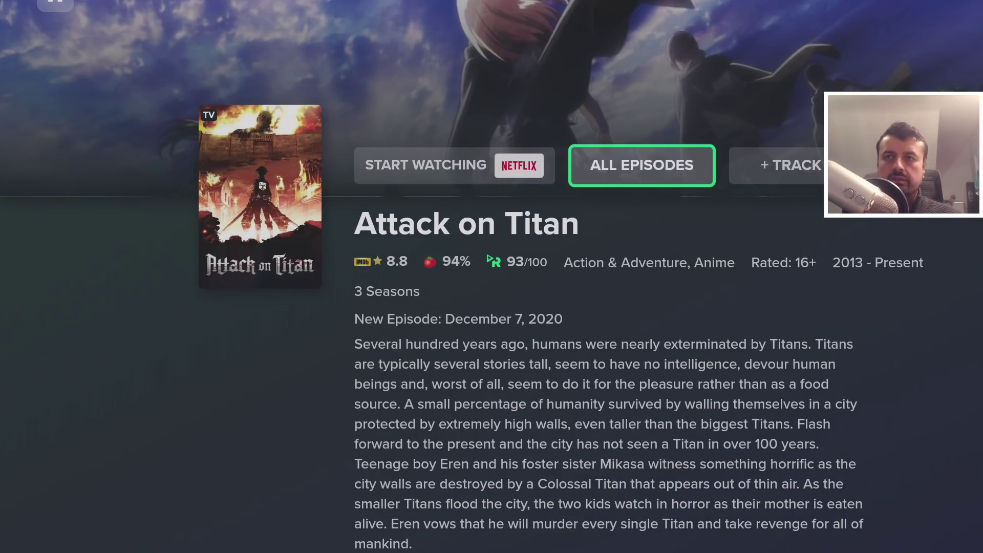
pyautogui.press('Down')
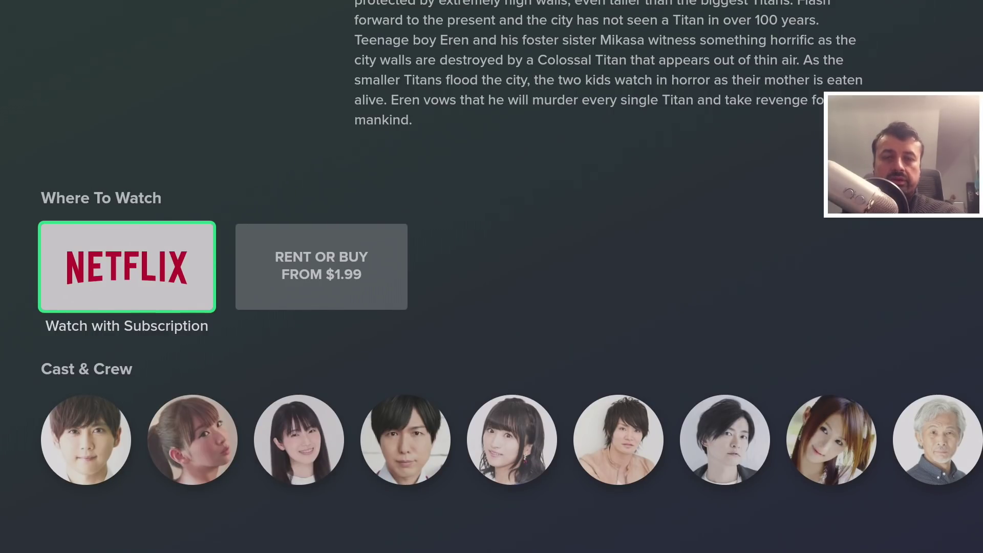
pyautogui.press('Up')
pyautogui.press('Left')
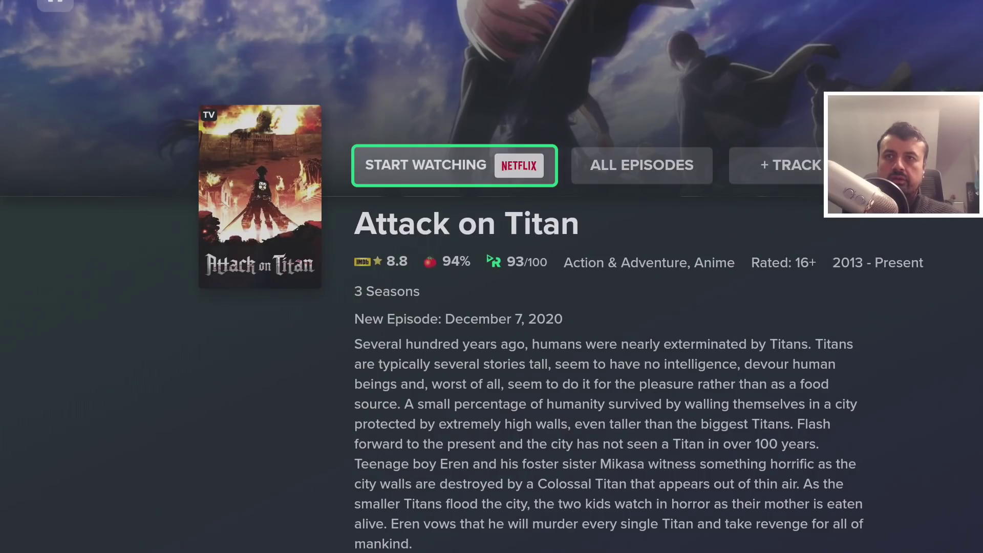
pyautogui.press('Return')
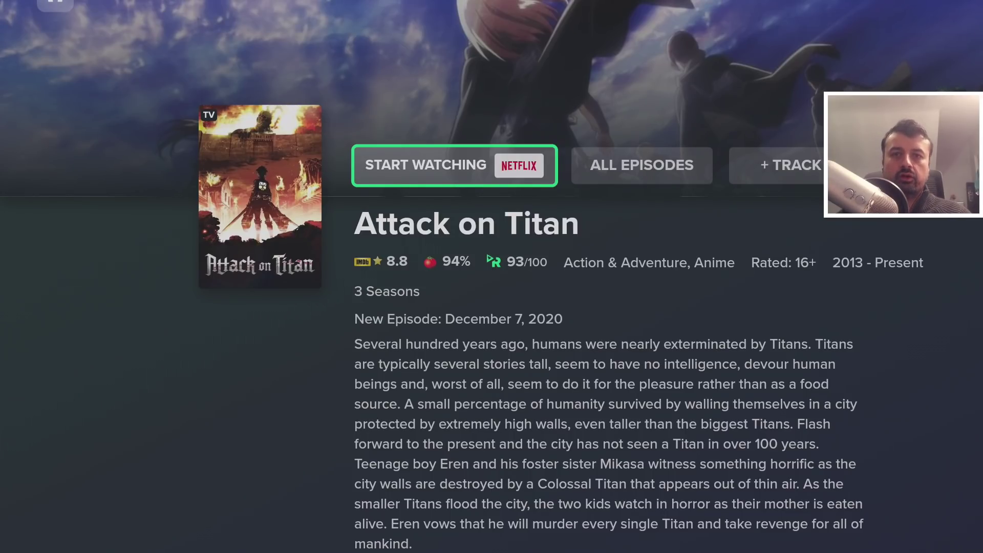
pyautogui.press('Escape')
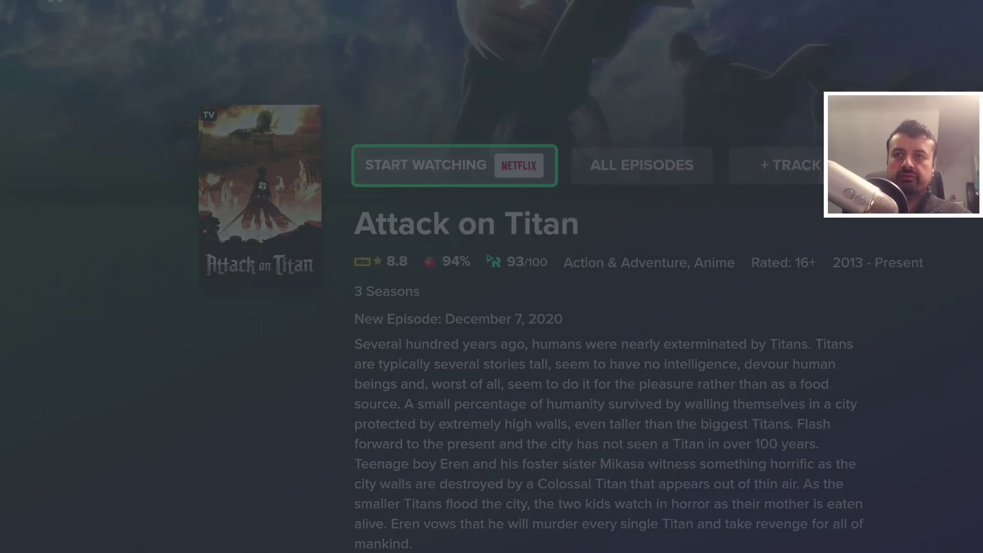
# - Browse Popular TV Shows, open The Departed and play it on Prime Video
pyautogui.press('Right')
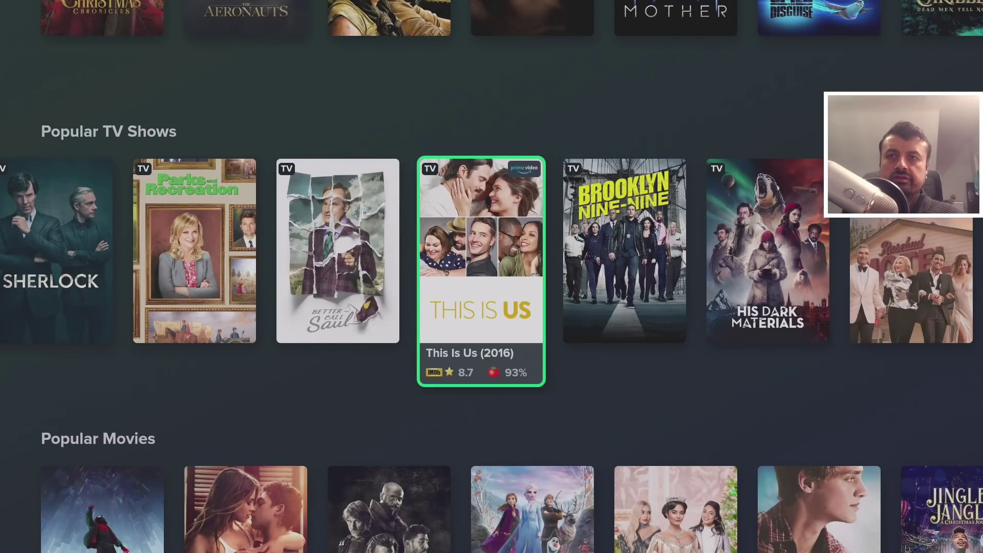
pyautogui.press('Right')
pyautogui.press('Right')
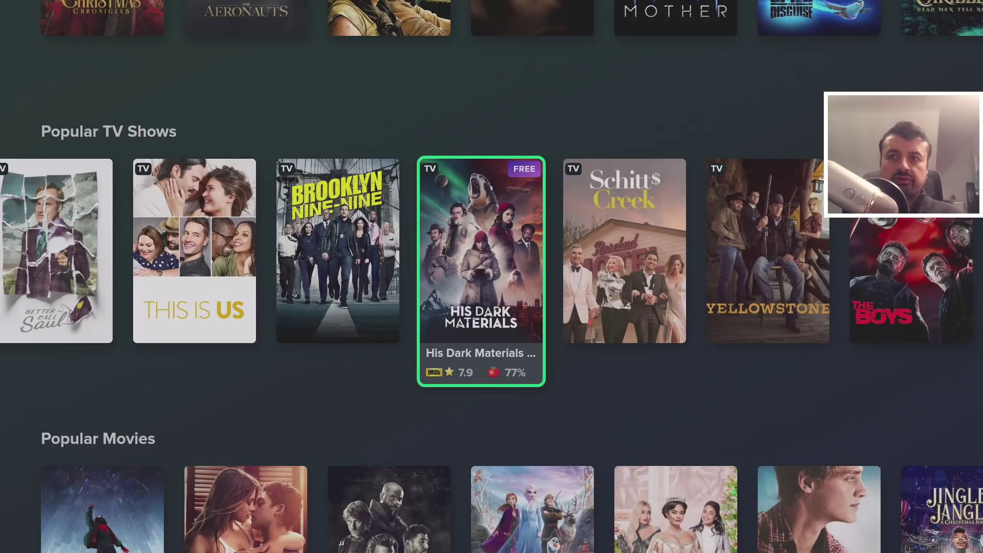
pyautogui.press('Return')
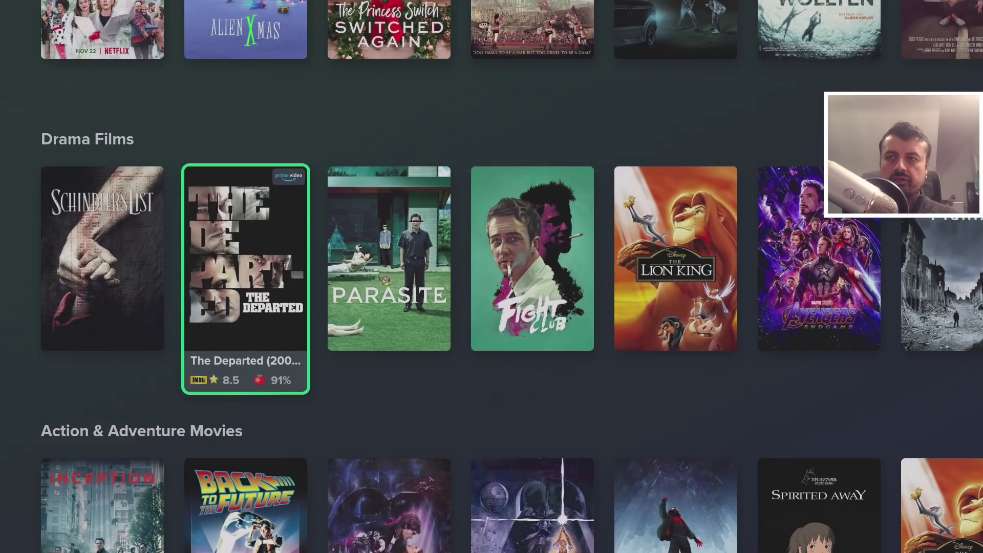
pyautogui.press('Return')
pyautogui.press('Right')
pyautogui.press('Left')
pyautogui.press('Return')
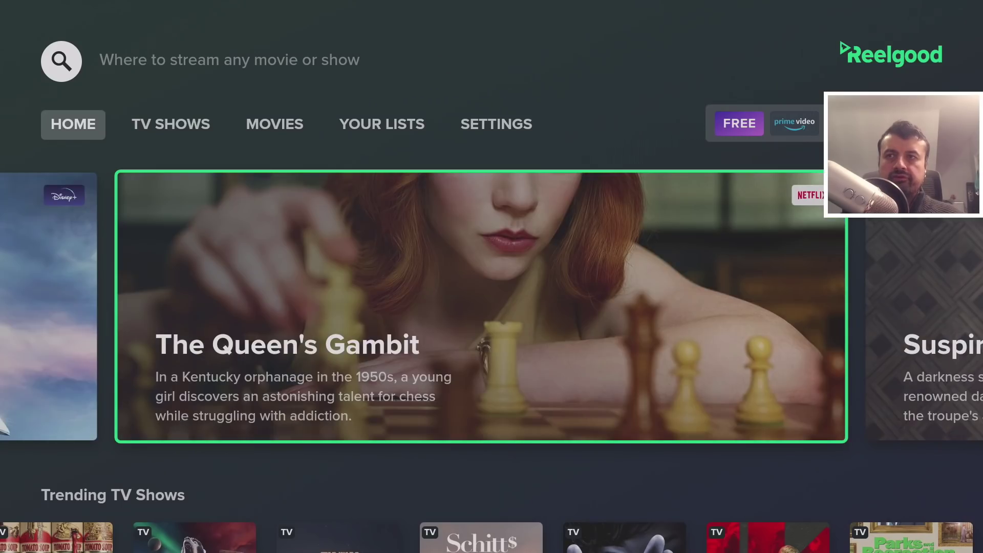
# - In Settings, change the country from United Kingdom to America
pyautogui.press('Up')
pyautogui.press('Left')
pyautogui.press('Right')
pyautogui.press('Right')
pyautogui.press('Right')
pyautogui.press('Right')
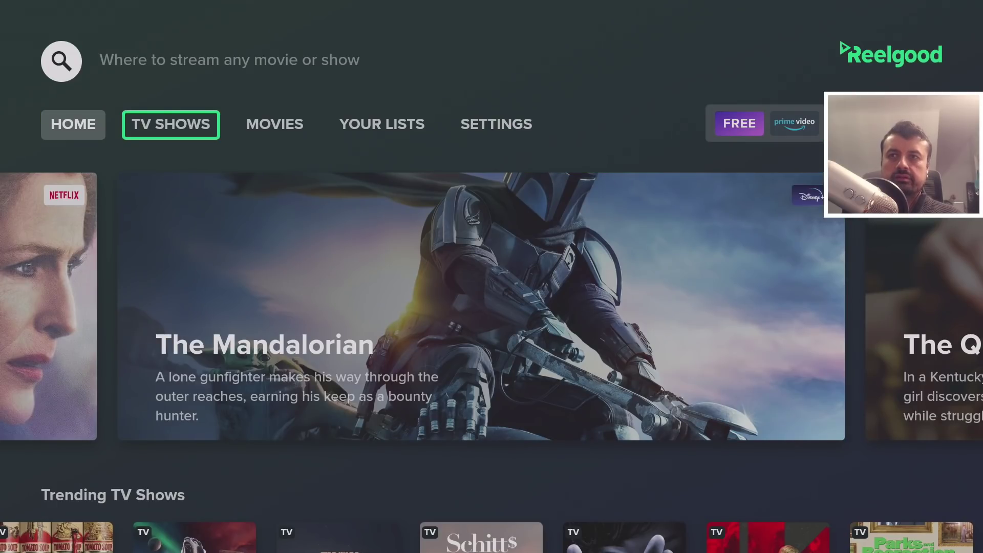
pyautogui.press('Down')
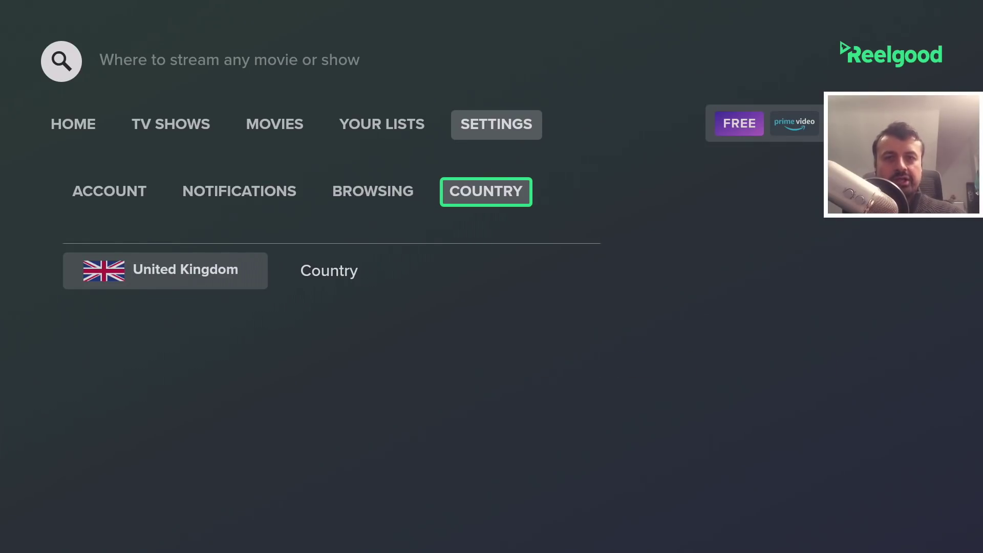
pyautogui.press('Left')
pyautogui.press('Down')
pyautogui.press('Return')
pyautogui.press('Down')
pyautogui.press('Down')
pyautogui.press('Down')
pyautogui.press('Return')
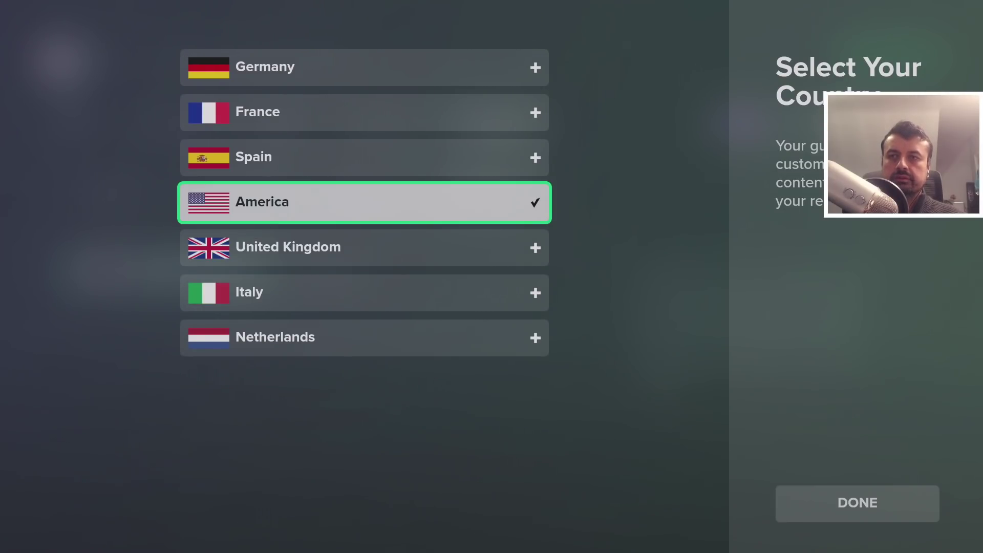
pyautogui.press('Right')
pyautogui.press('Return')
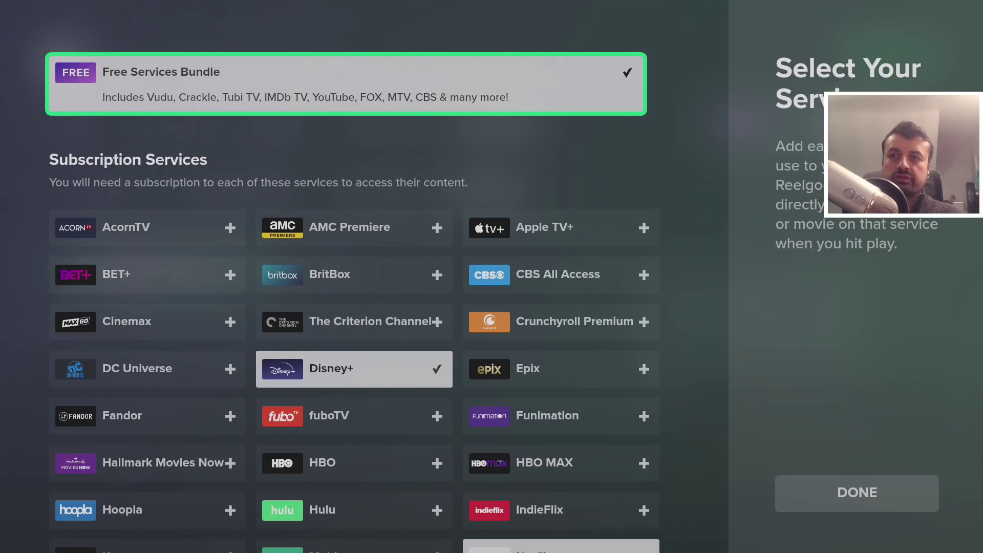
# - Keep Free Services Bundle, Disney+, Netflix and Prime Video checked and confirm the services
pyautogui.press('Down')
pyautogui.press('Up')
pyautogui.press('Down')
pyautogui.press('Down')
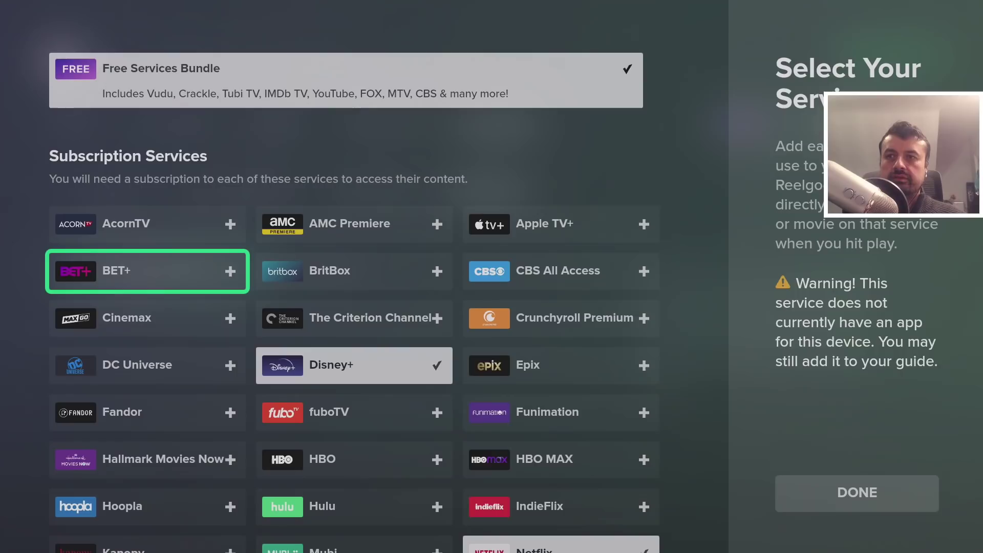
pyautogui.press('Down')
pyautogui.press('Down')
pyautogui.press('Right')
pyautogui.press('Right')
pyautogui.press('Right')
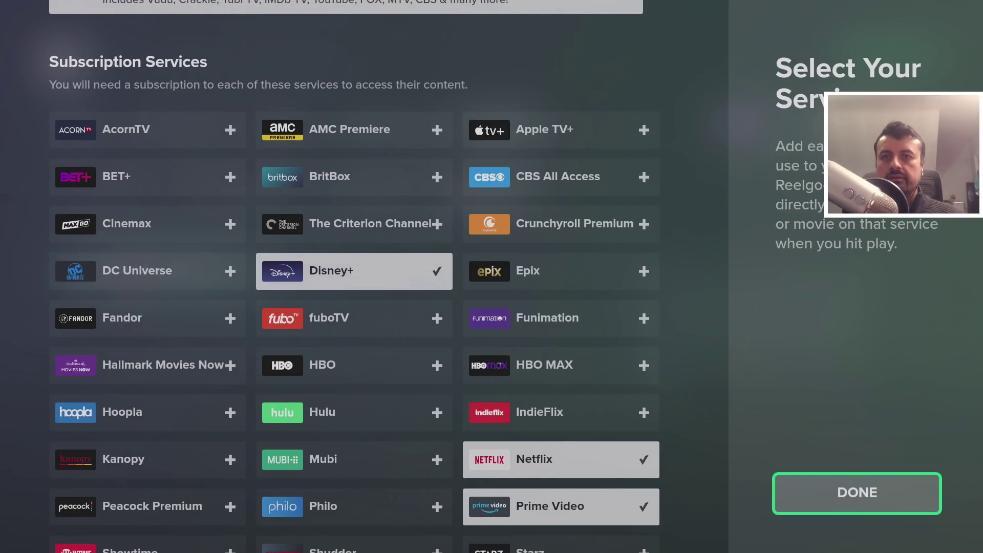
pyautogui.press('Return')
pyautogui.press('Up')
pyautogui.press('Up')
pyautogui.press('Left')
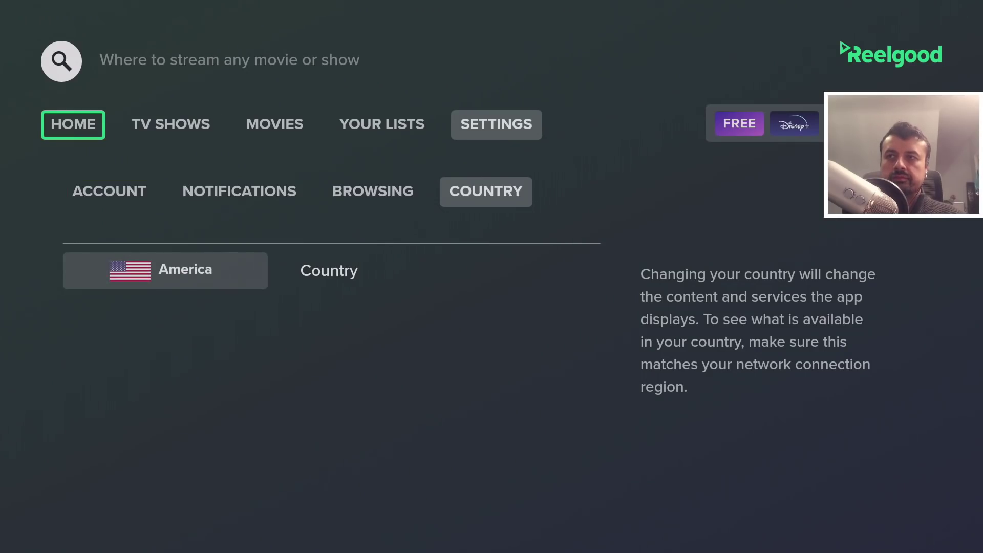
# - Scroll the Home feed past New TV Shows and Remakes and Reboots to open Best of What's Free
pyautogui.press('Return')
pyautogui.press('Down')
pyautogui.press('Down')
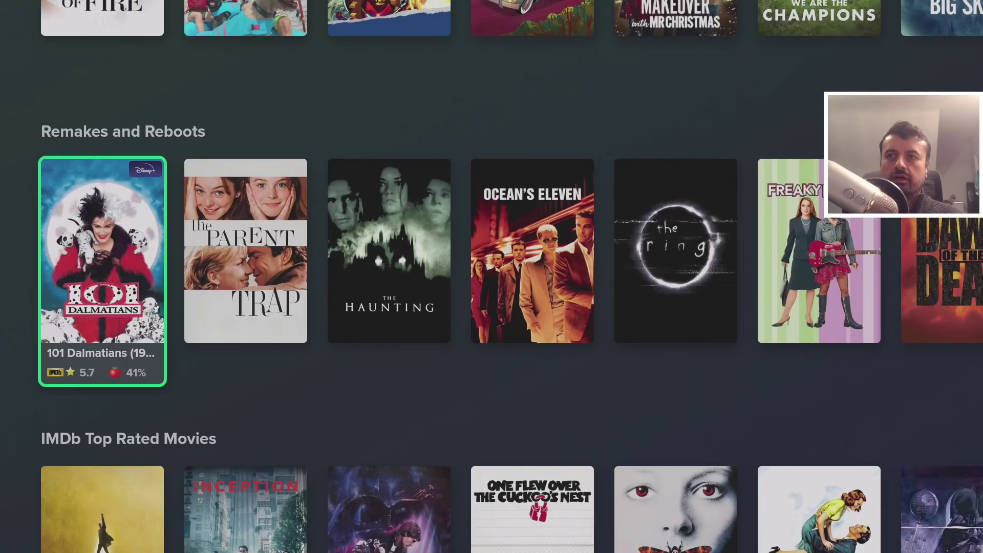
pyautogui.press('Down')
pyautogui.press('Down')
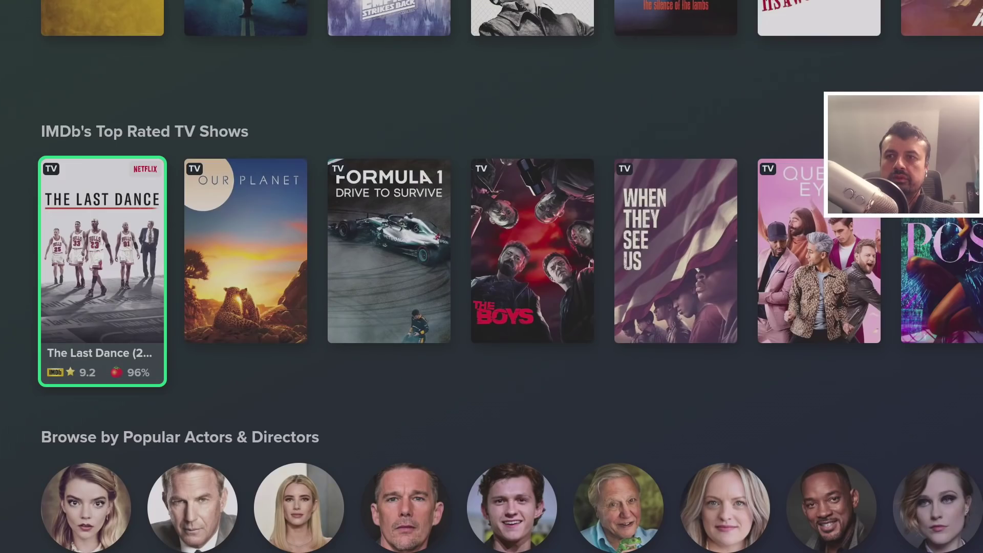
pyautogui.press('Down')
pyautogui.press('Down')
pyautogui.press('Right')
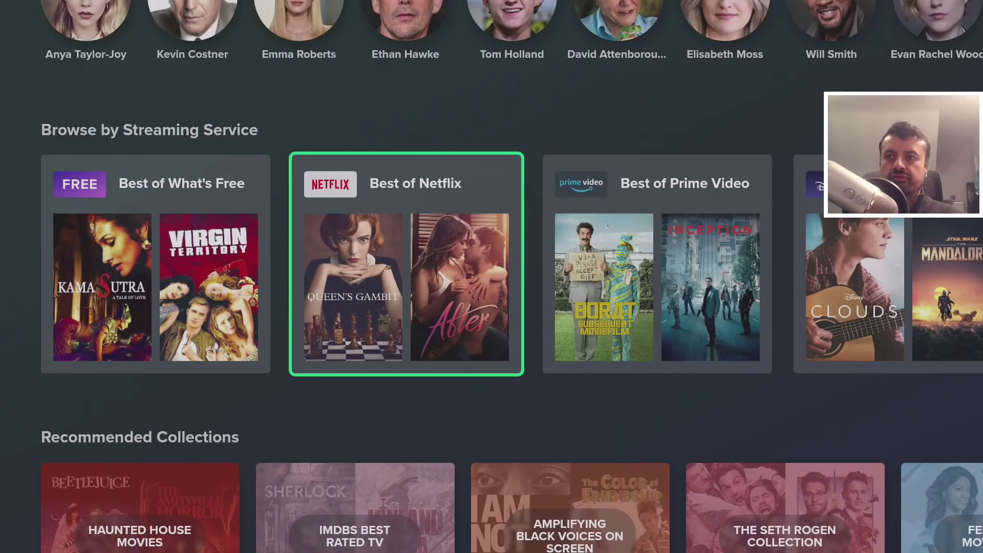
pyautogui.press('Left')
pyautogui.press('Return')
# - Browse the free titles grid and open Akira's details page
pyautogui.press('Right')
pyautogui.press('Right')
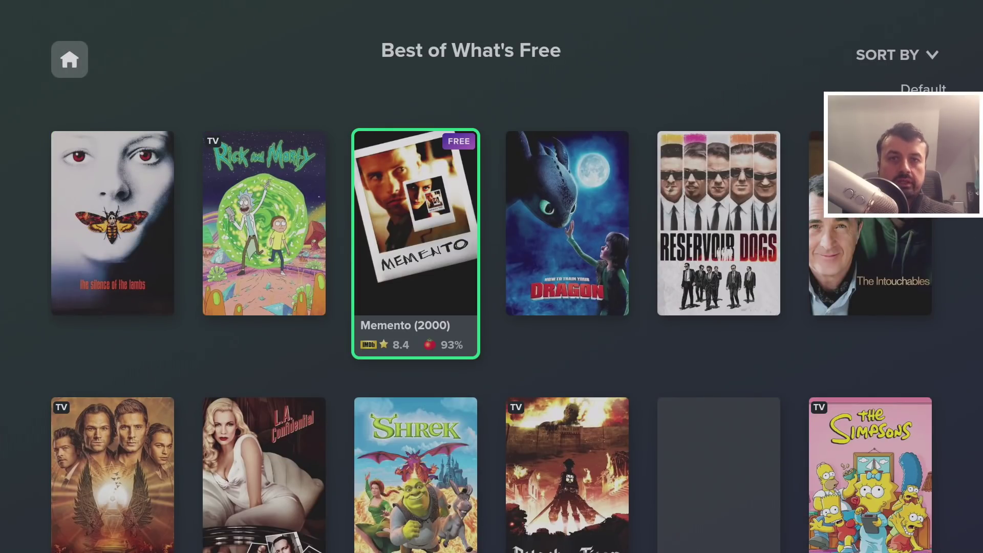
pyautogui.press('Right')
pyautogui.press('Left')
pyautogui.press('Down')
pyautogui.press('Down')
pyautogui.press('Down')
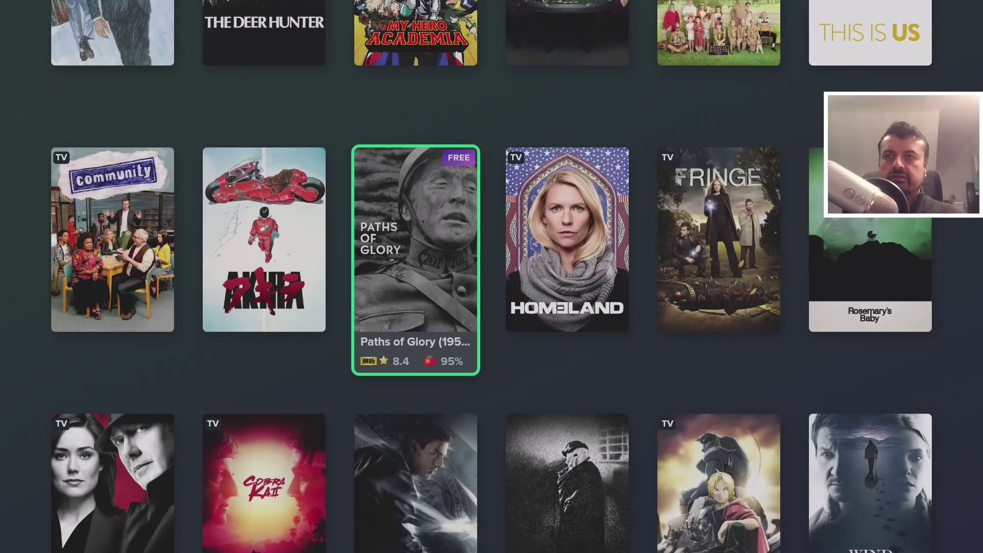
pyautogui.press('Left')
pyautogui.press('Return')
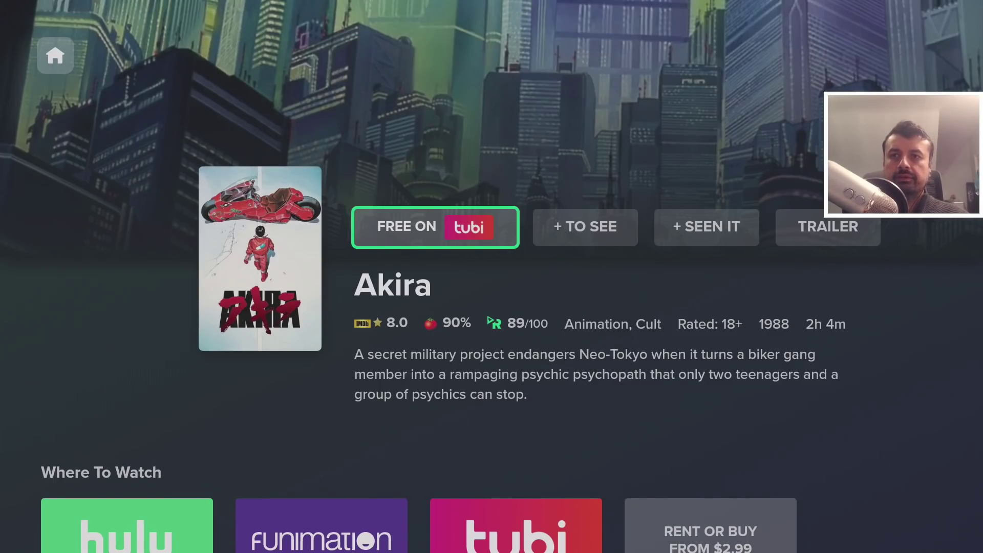
# - Leave Akira's page and browse Remakes and Reboots past 101 Dalmatians and The Parent Trap
pyautogui.press('Escape')
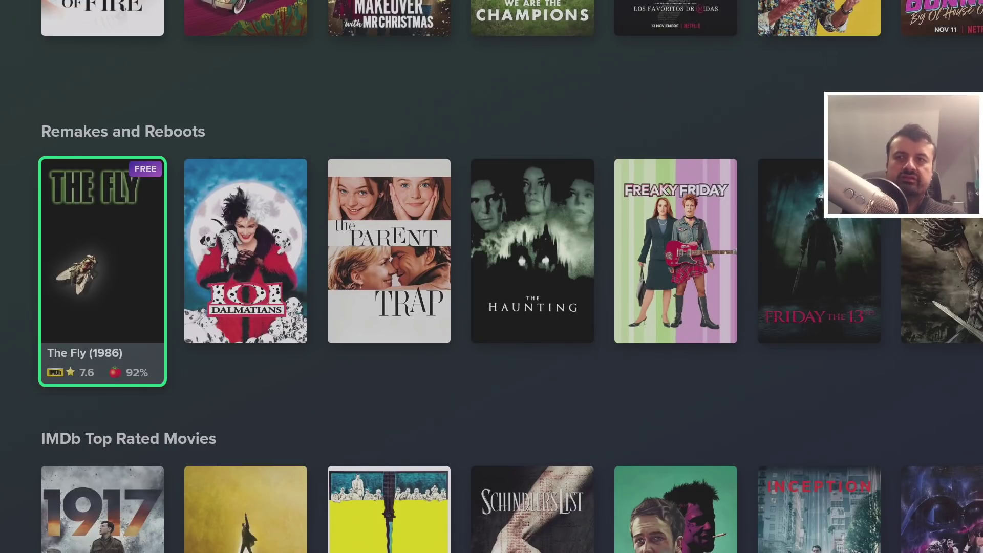
pyautogui.press('Right')
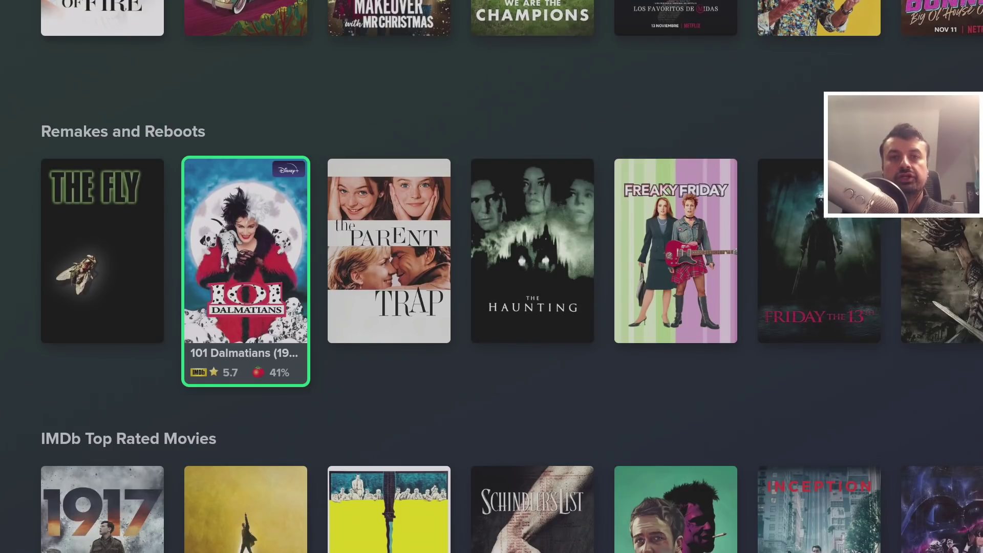
pyautogui.press('Right')
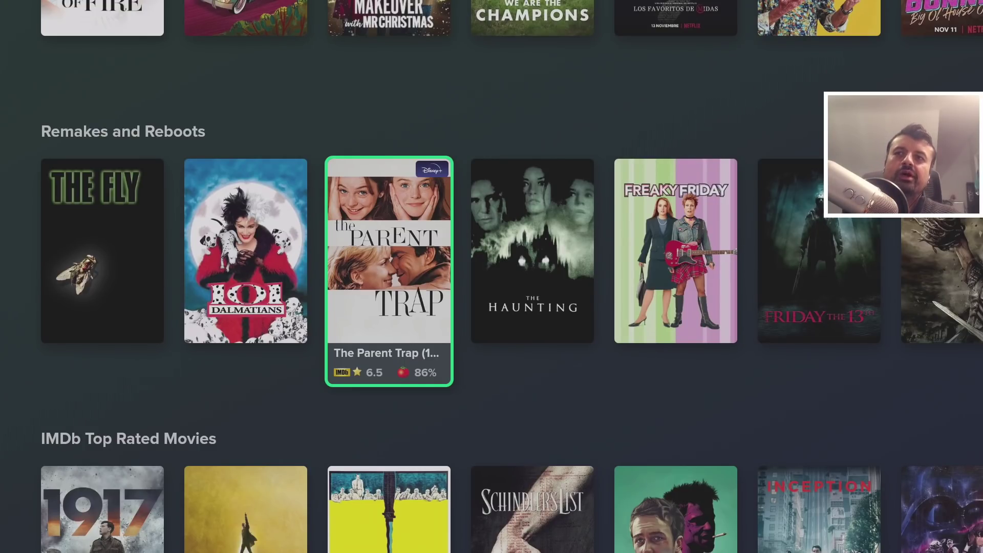
pyautogui.press('Right')
pyautogui.press('Right')
pyautogui.press('Right')
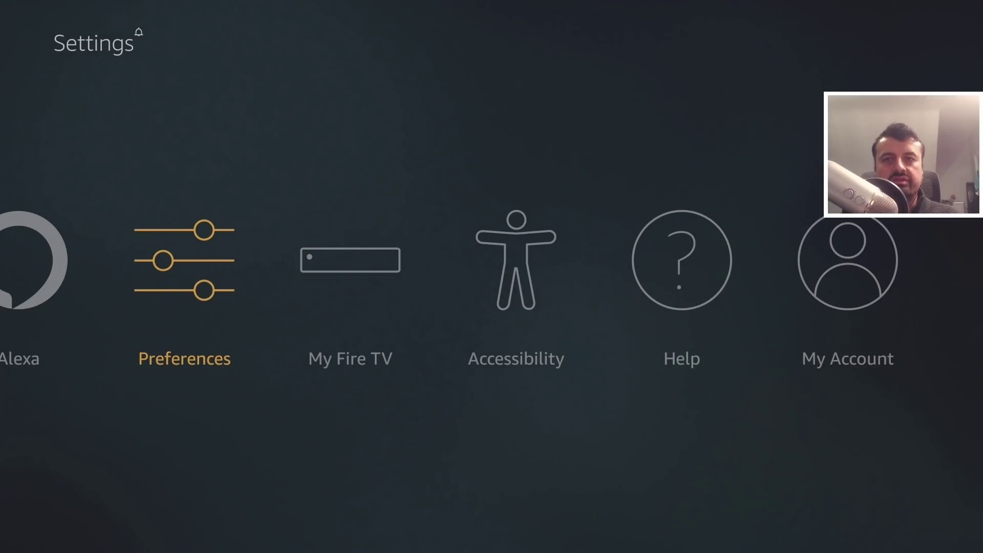
# - Check which apps may install unknown apps under My Fire TV > Developer Options
pyautogui.press('Right')
pyautogui.press('Return')
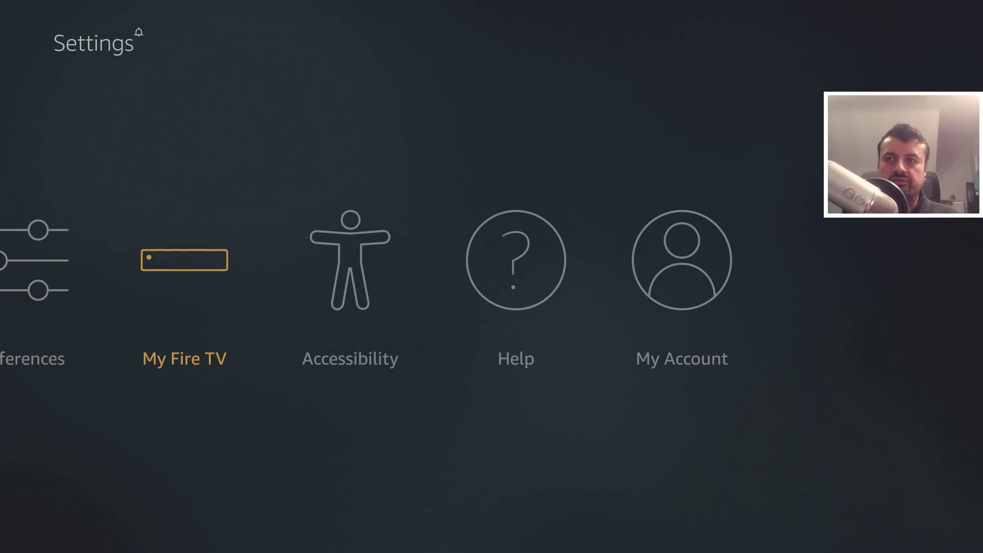
pyautogui.press('Down')
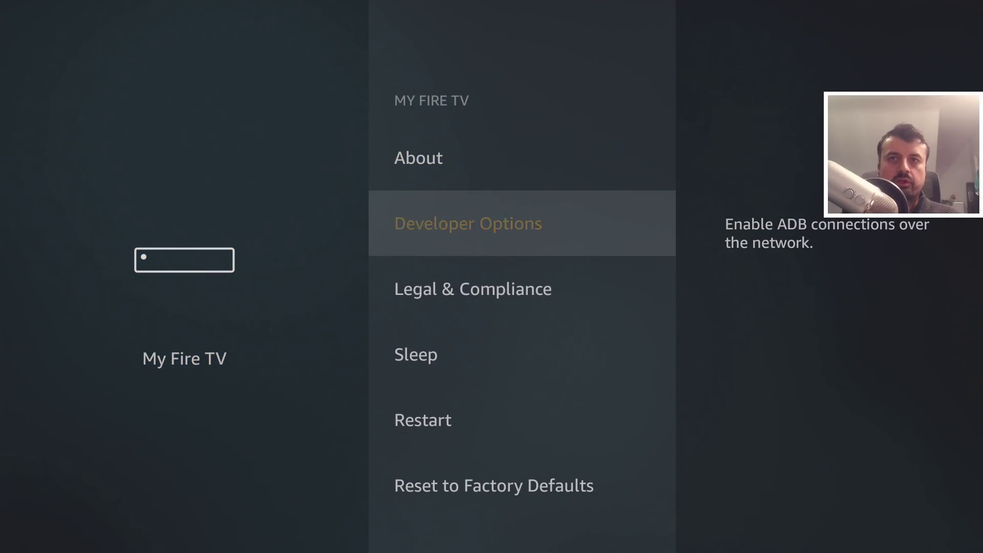
pyautogui.press('Return')
pyautogui.press('Down')
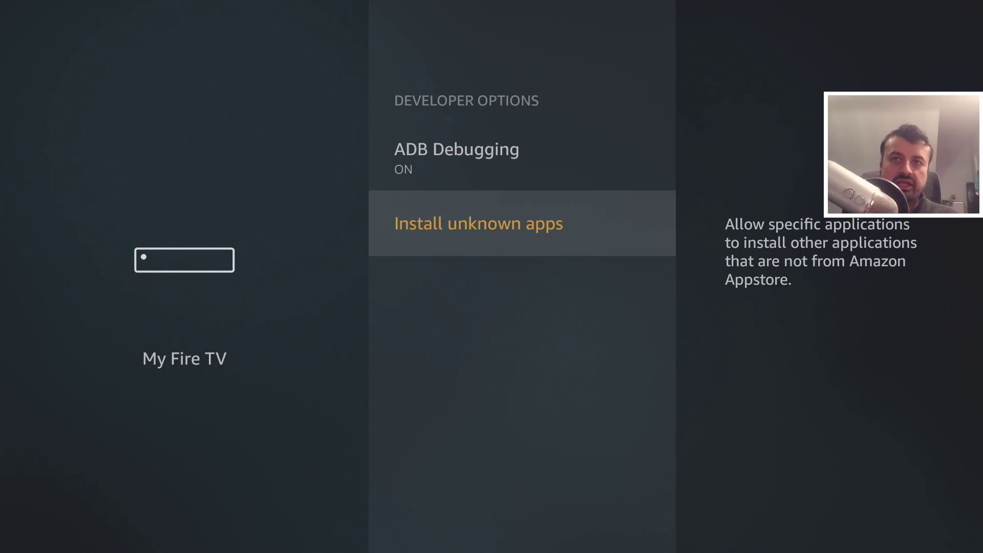
pyautogui.press('Return')
# - Return to the home screen and launch Downloader from the Recent row
pyautogui.press('Home')
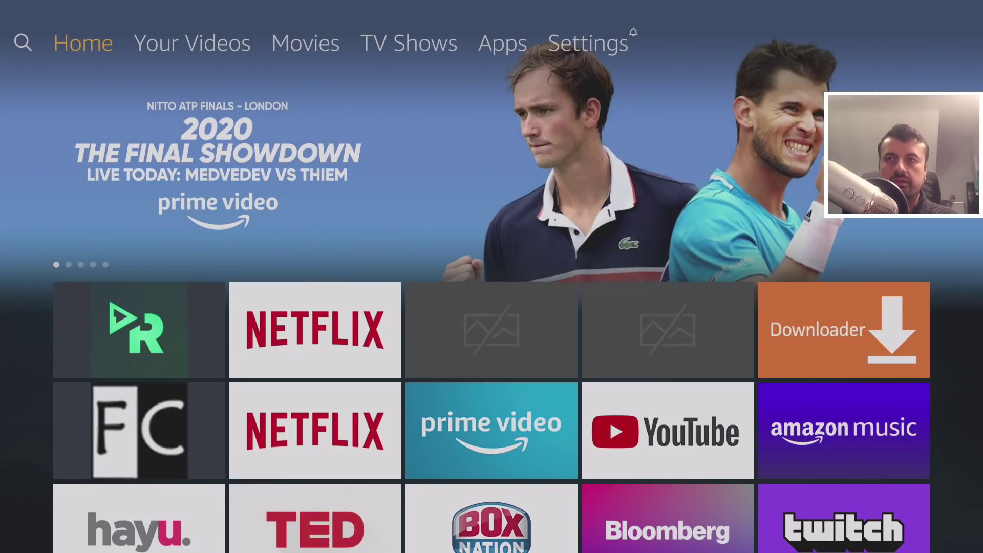
pyautogui.press('Down')
pyautogui.press('Right')
pyautogui.press('Right')
pyautogui.press('Right')
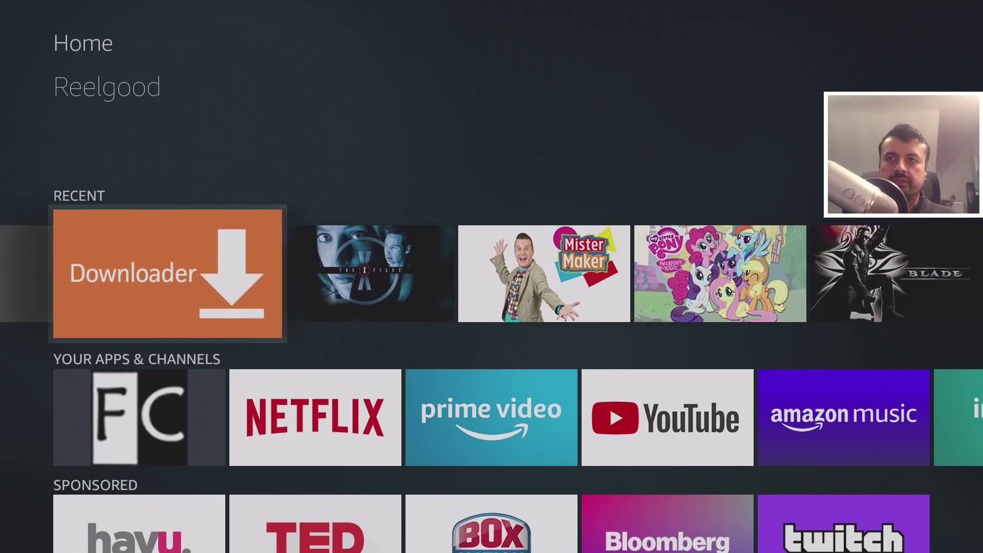
pyautogui.press('Return')
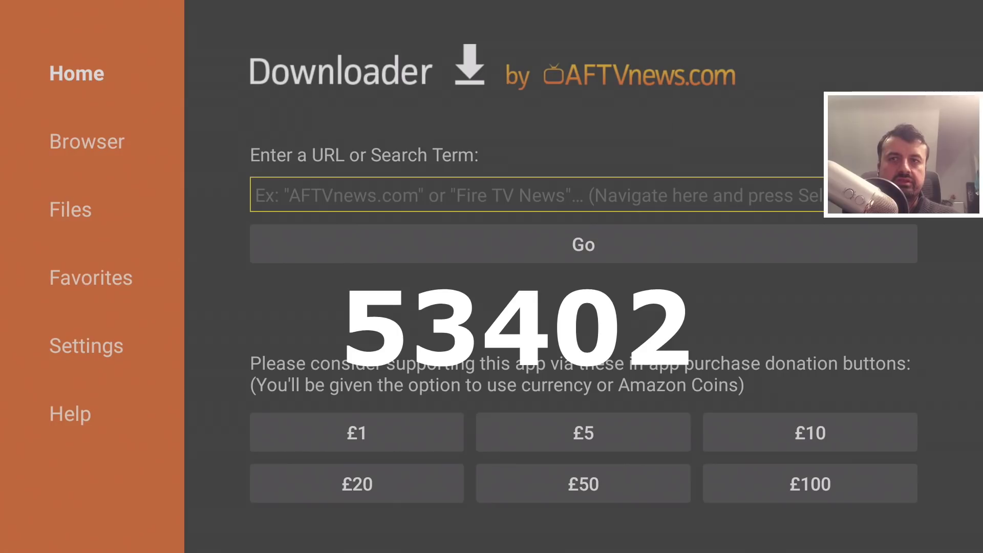
# - Enter code 53402 in Downloader's address field and load the techdoctoruk.com site
pyautogui.press('Return')
pyautogui.press('Up')
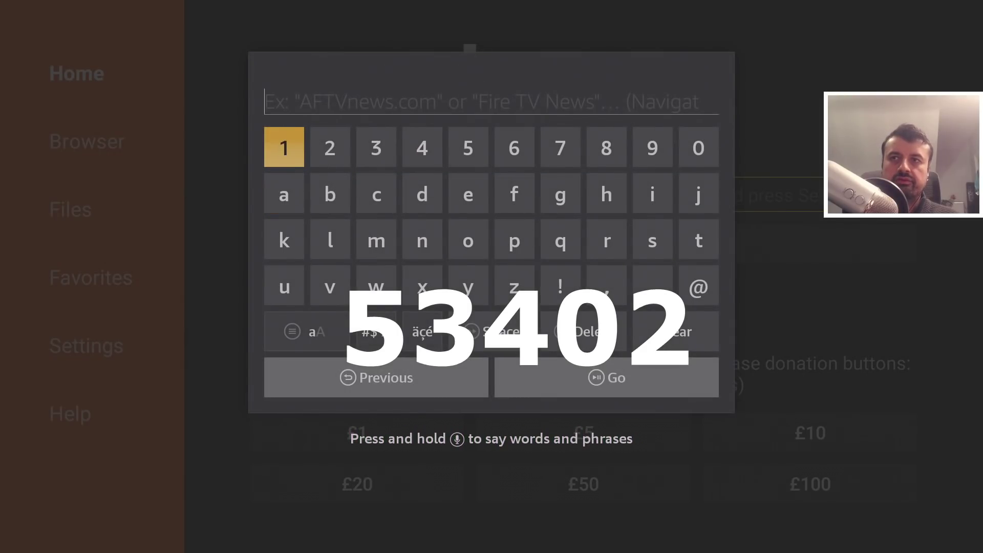
pyautogui.press('Right')
pyautogui.press('Right')
pyautogui.press('Right')
pyautogui.press('Right')
pyautogui.press('Return')
pyautogui.press('Left')
pyautogui.press('Left')
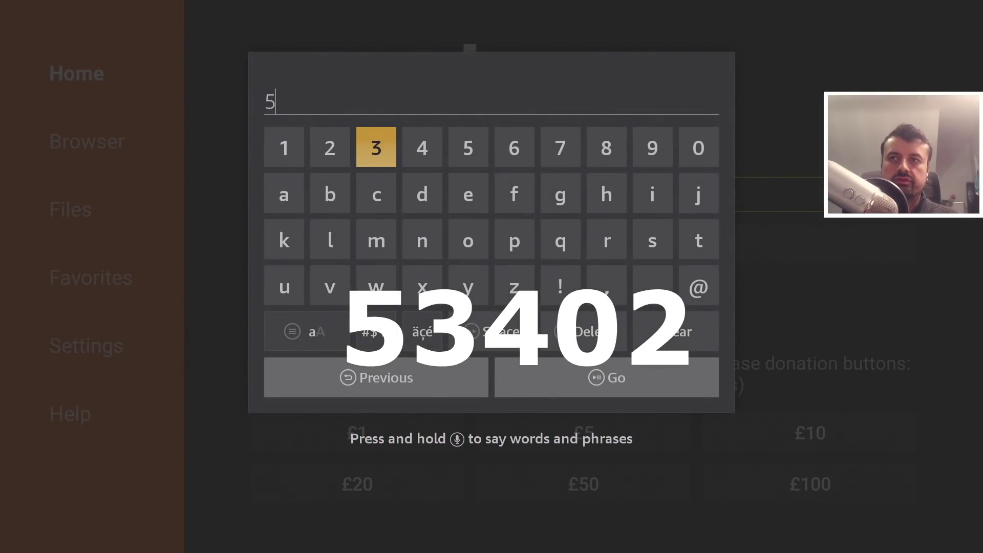
pyautogui.press('Return')
pyautogui.press('Right')
pyautogui.press('Return')
pyautogui.press('Right')
pyautogui.press('Right')
pyautogui.press('Right')
pyautogui.press('Right')
pyautogui.press('Right')
pyautogui.press('Right')
pyautogui.press('Return')
pyautogui.press('Left')
pyautogui.press('Left')
pyautogui.press('Left')
pyautogui.press('Left')
pyautogui.press('Left')
pyautogui.press('Left')
pyautogui.press('Left')
pyautogui.press('Left')
pyautogui.press('Return')
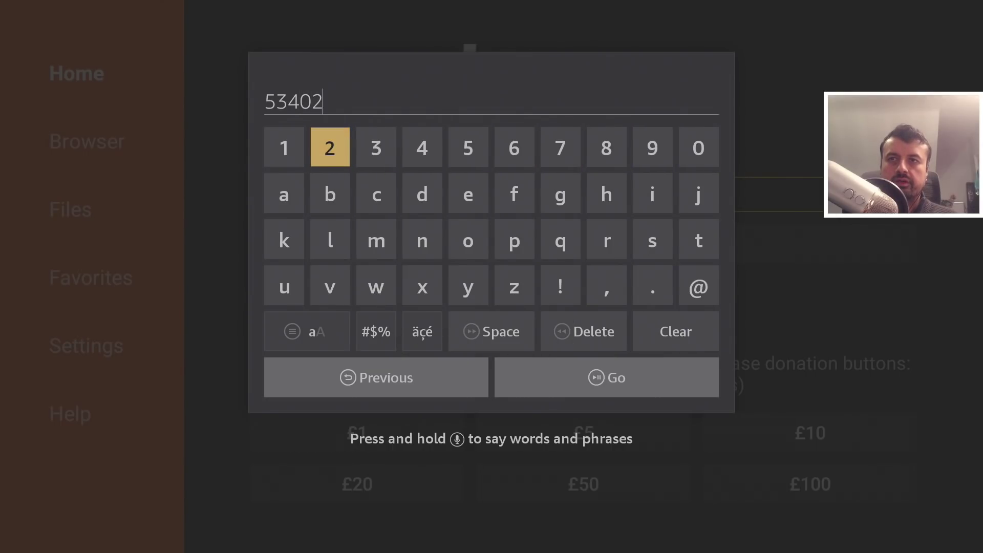
pyautogui.press('Down')
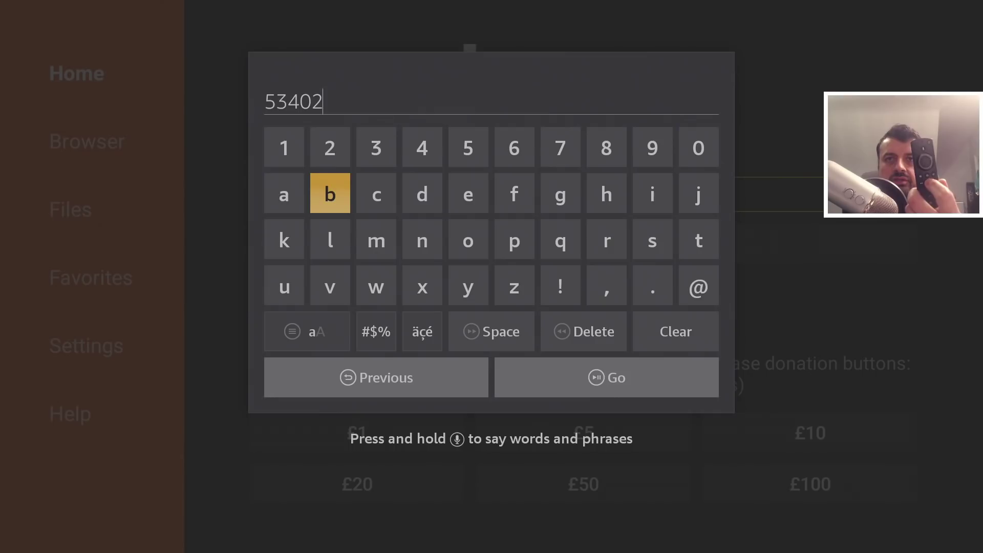
pyautogui.press('XF86AudioPlay')
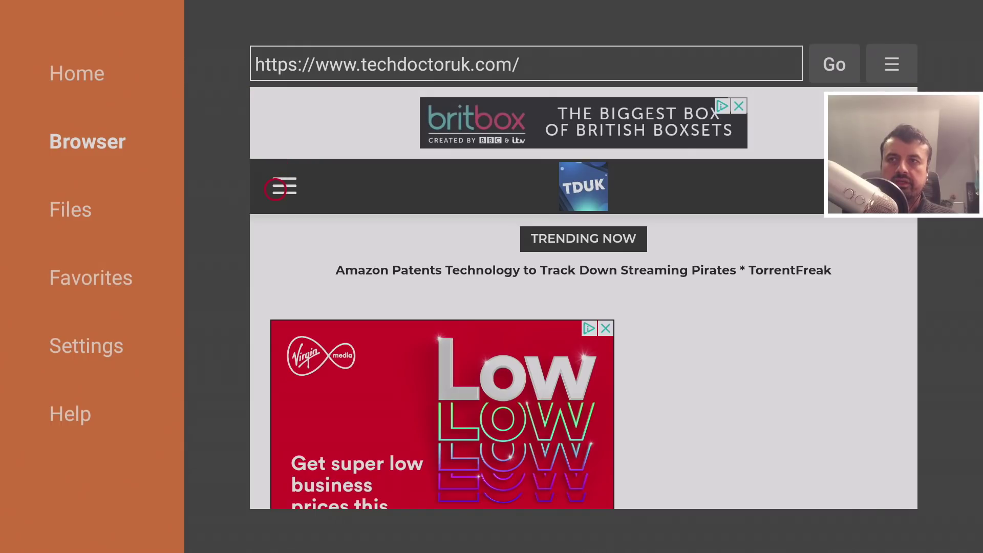
# - Go to the site's Tutorials and open the ReelGood Nov 2020 download page from the article
pyautogui.click(281, 187)
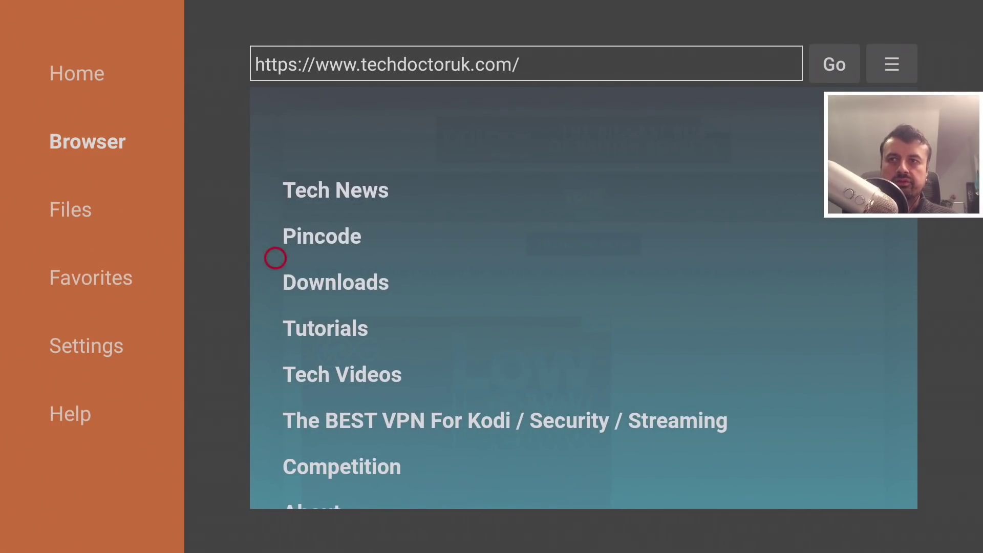
pyautogui.click(361, 327)
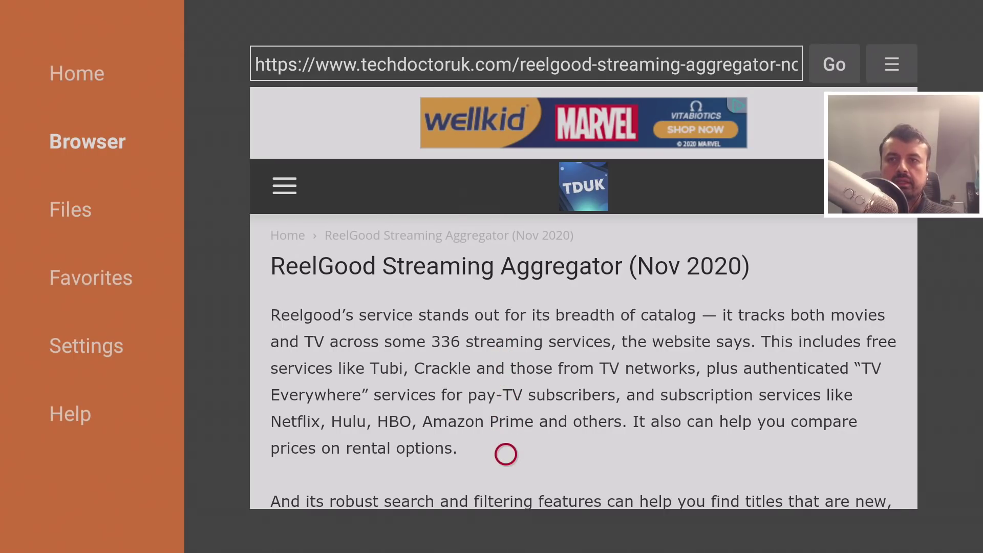
pyautogui.scroll(-10, 506, 489)
pyautogui.scroll(-3, 506, 489)
pyautogui.scroll(-15, 506, 489)
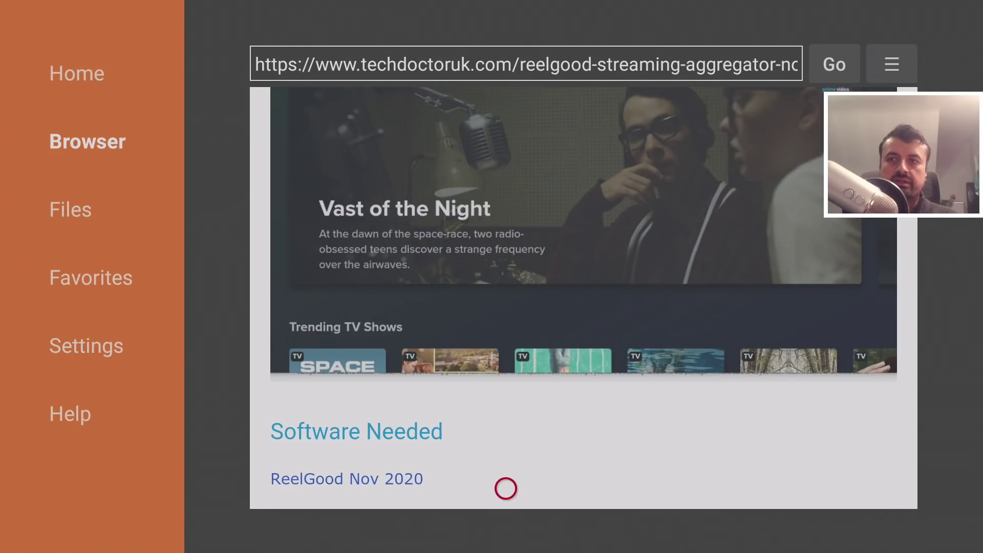
pyautogui.click(352, 488)
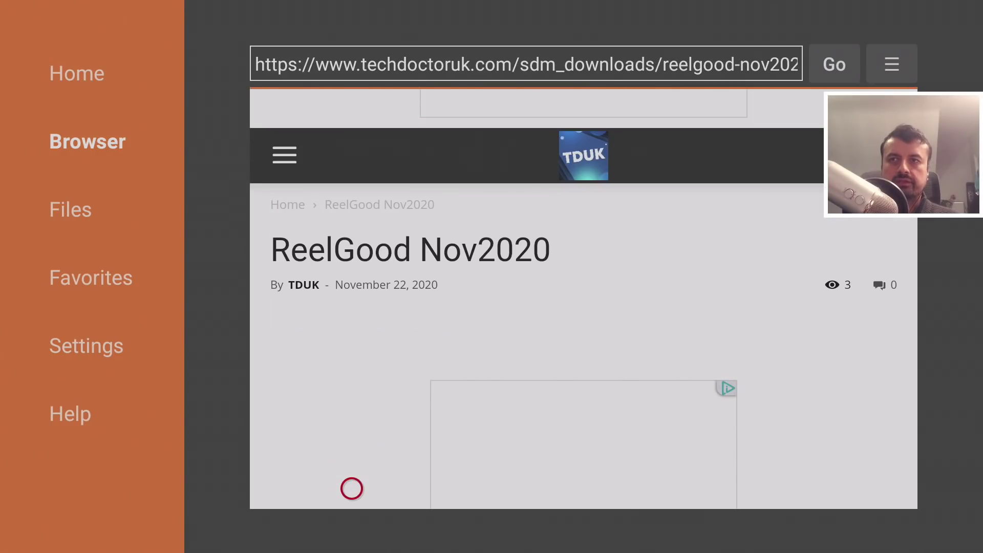
# - Start the ReelGood app download with Download Now!
pyautogui.scroll(-5, 352, 488)
pyautogui.scroll(-4, 352, 488)
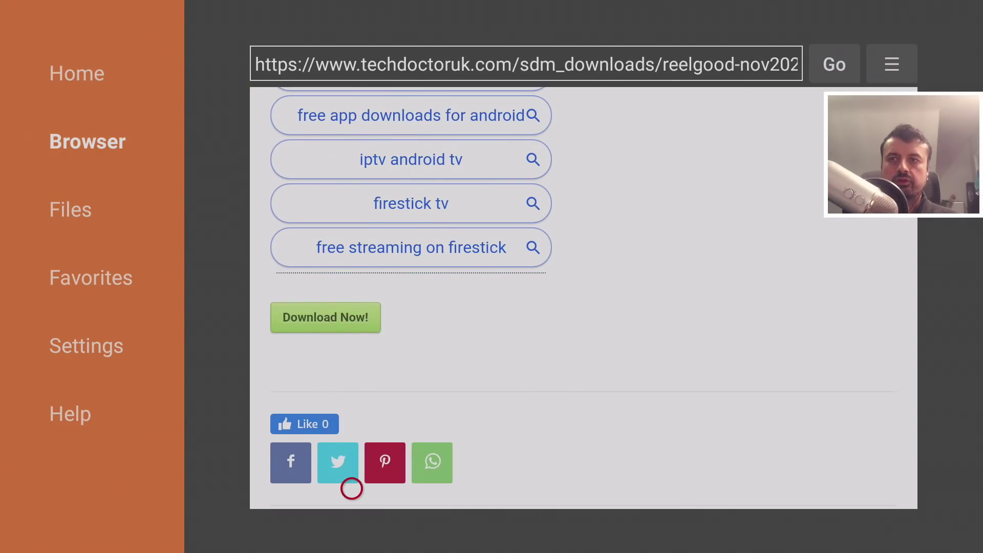
pyautogui.click(352, 310)
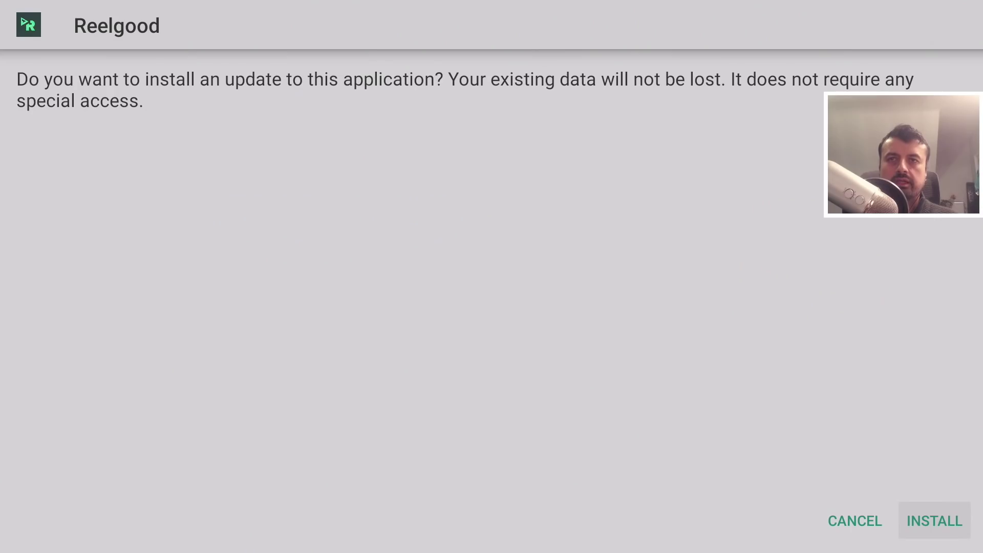
# - Install the downloaded Reelgood APK and launch Reelgood from the home screen's Recent row
pyautogui.press('Return')
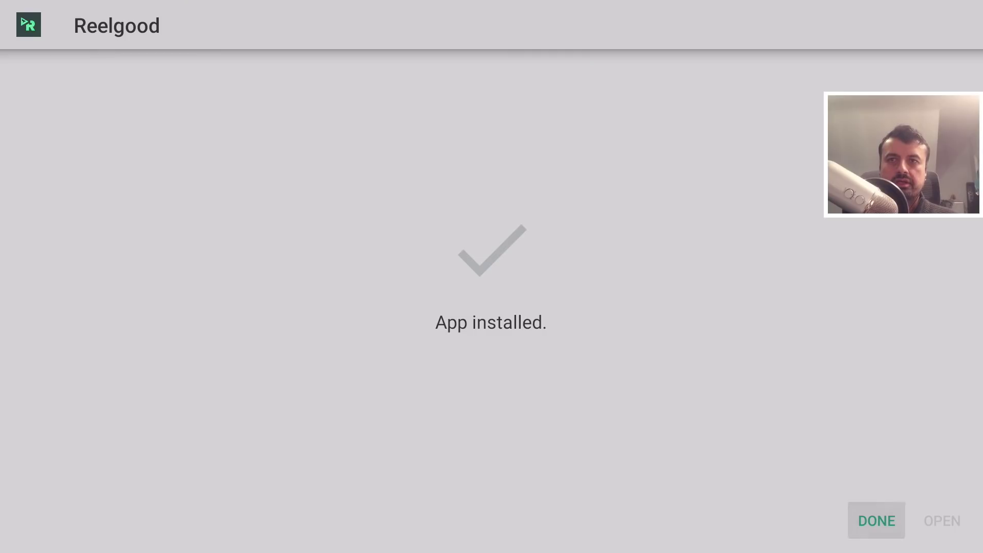
pyautogui.press('Return')
pyautogui.press('Home')
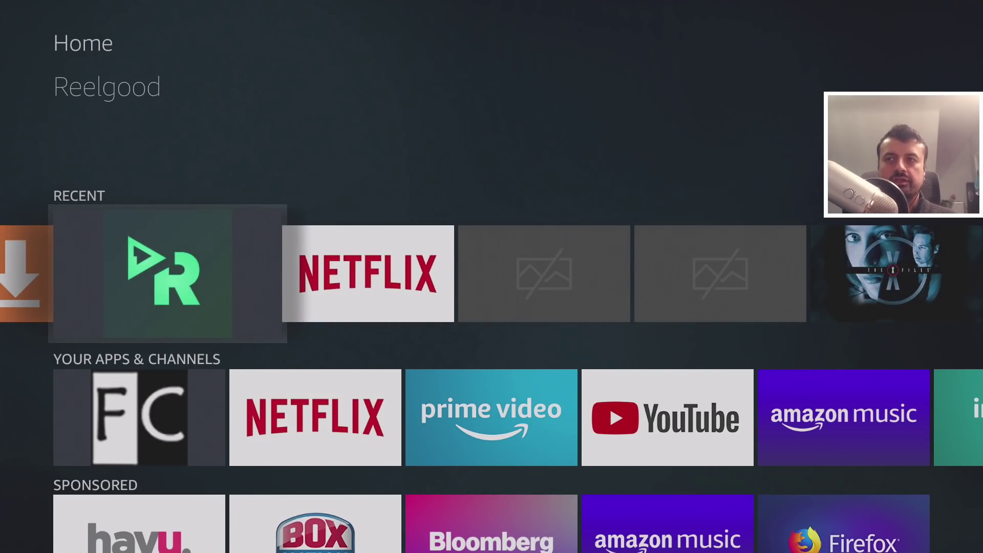
pyautogui.press('Return')
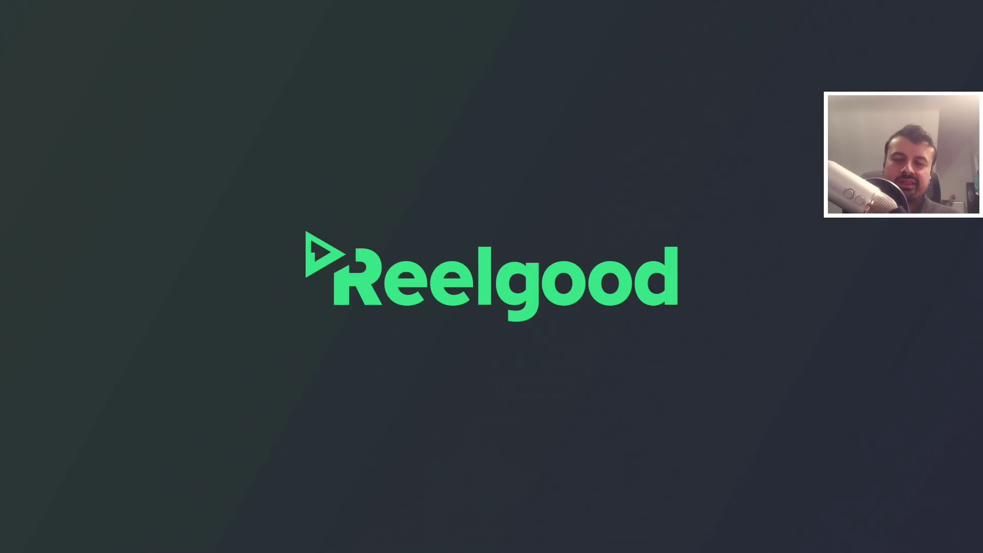